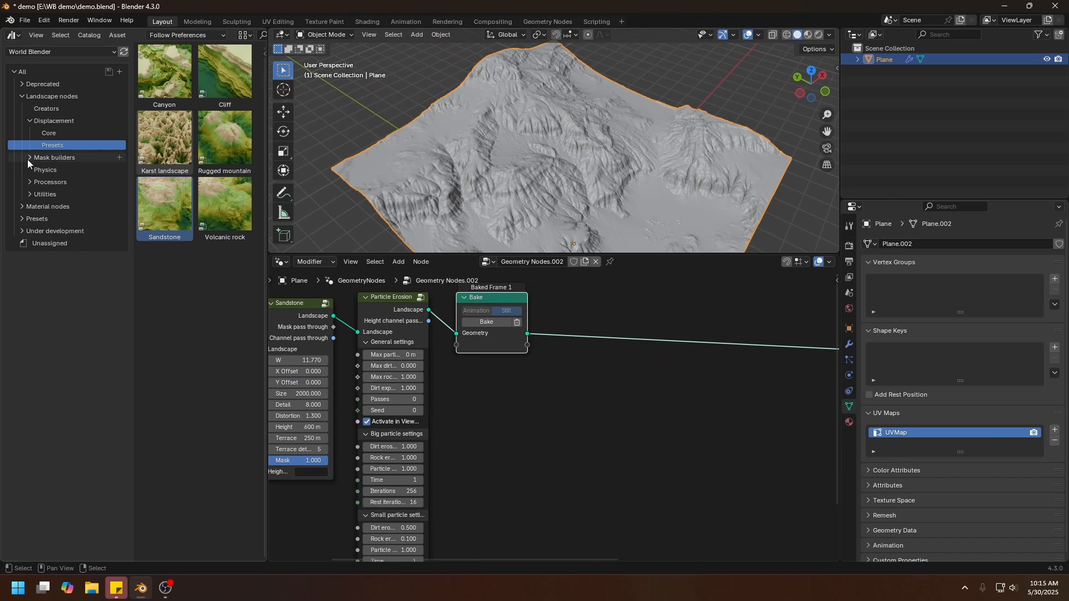
Insert a Landscape to Object node from the Post processors assets after the Bake node and widen it until its labels are readable.
left_click(27, 181)
left_click(31, 189)
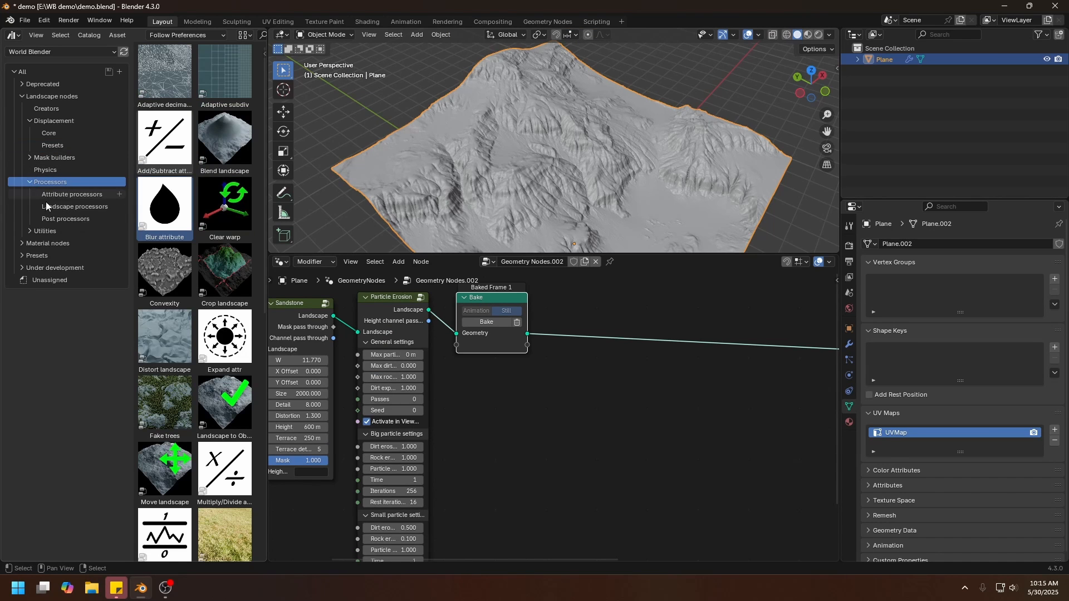
left_click(62, 219)
left_click(227, 135)
left_click_drag(227, 135, 611, 301)
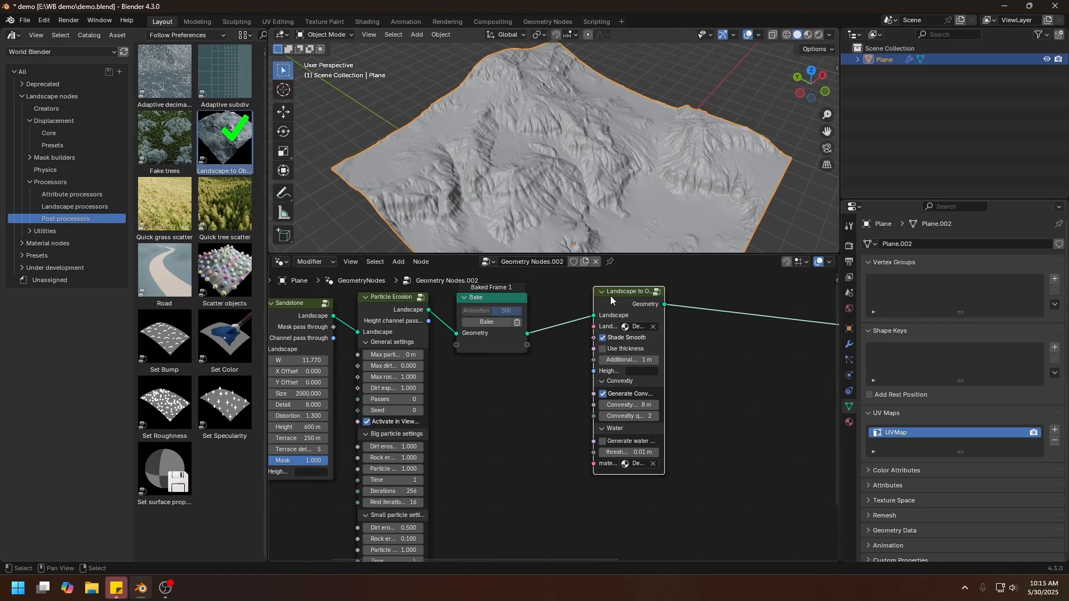
left_click_drag(663, 340, 730, 341)
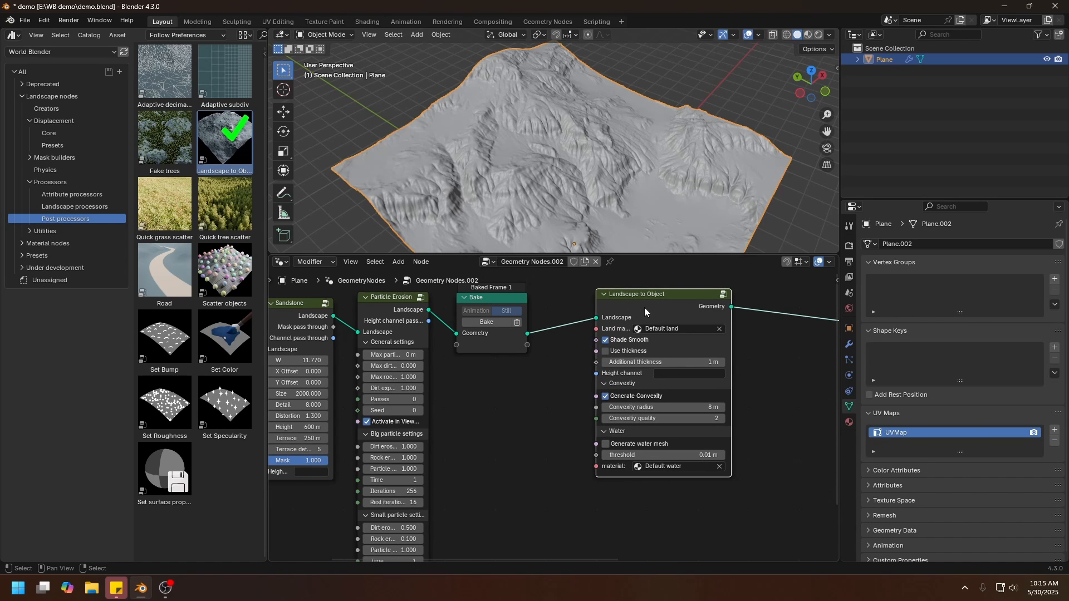
left_click_drag(666, 305, 677, 320)
middle_click_drag(699, 349, 634, 361)
scroll(633, 359, "up", 1)
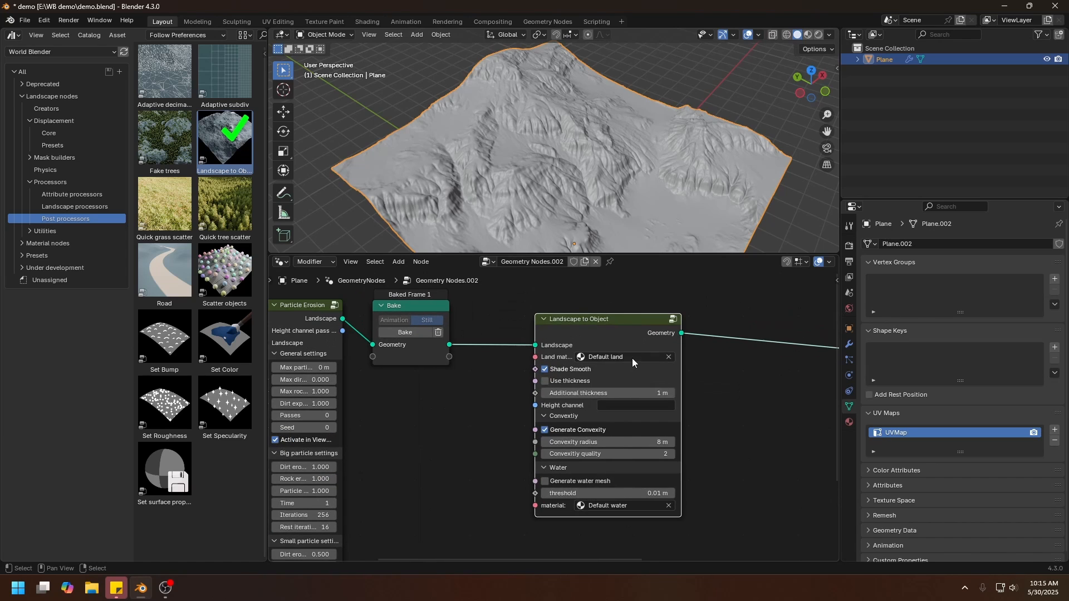
Rename the plane's material to "land material" and assign it as the land material of the Landscape to Object node.
left_click(632, 358)
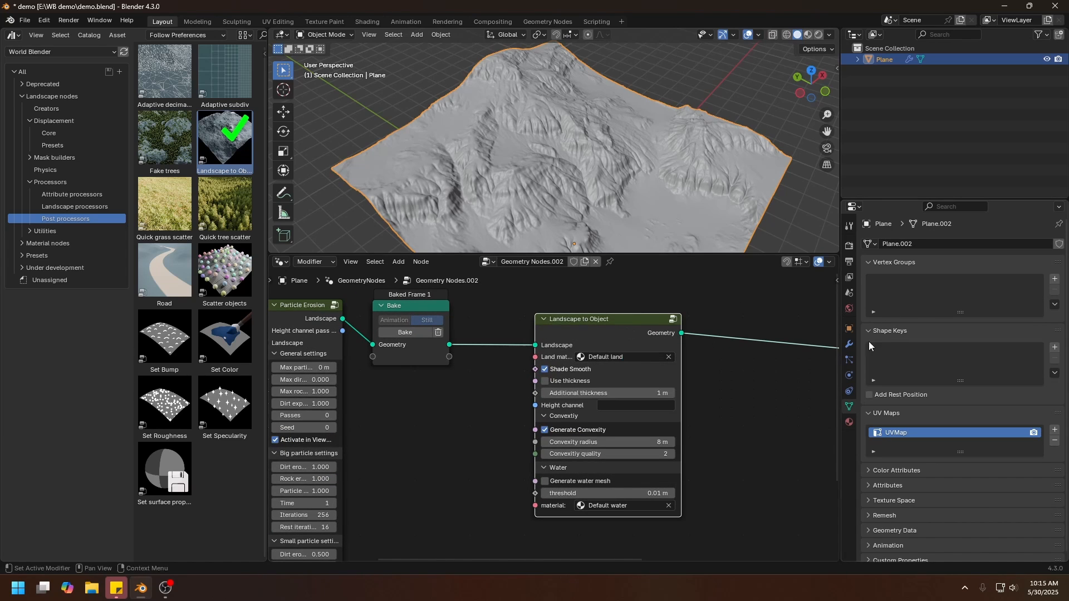
left_click(849, 422)
left_click(918, 291)
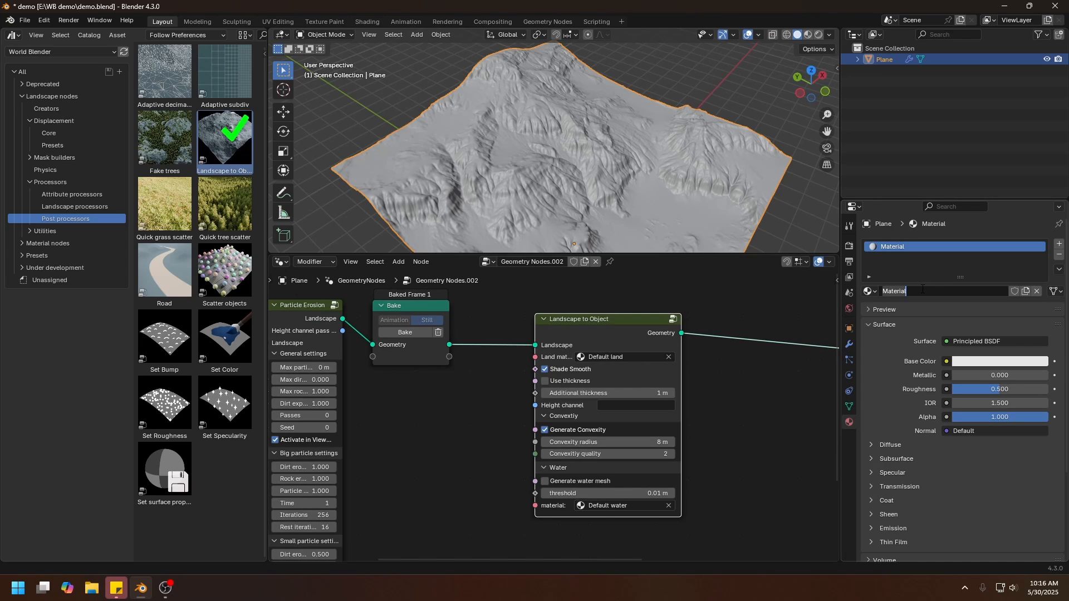
type("land material")
key("Return")
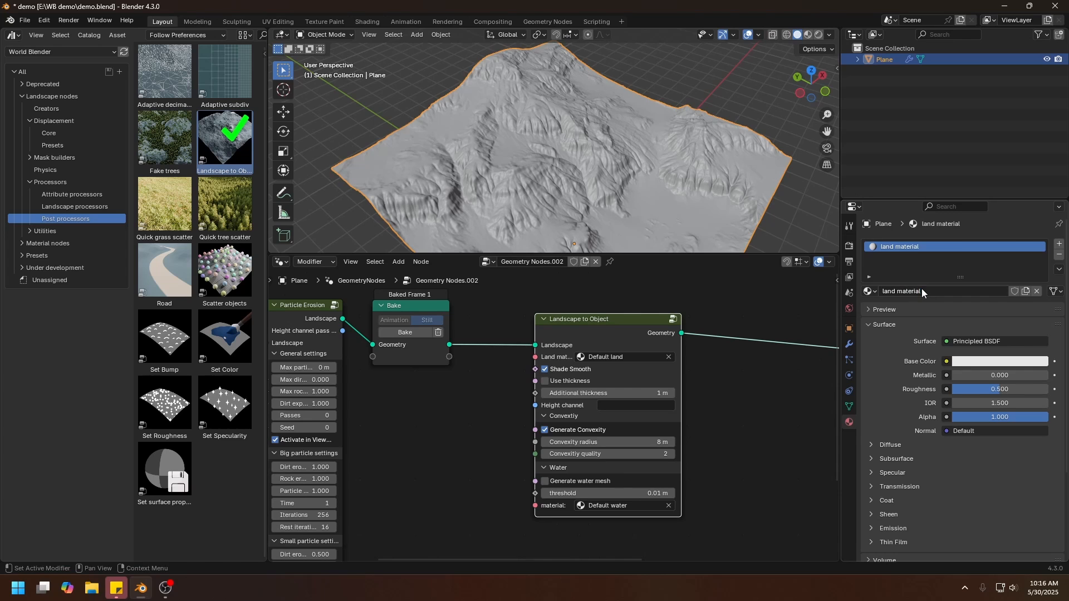
left_click(621, 360)
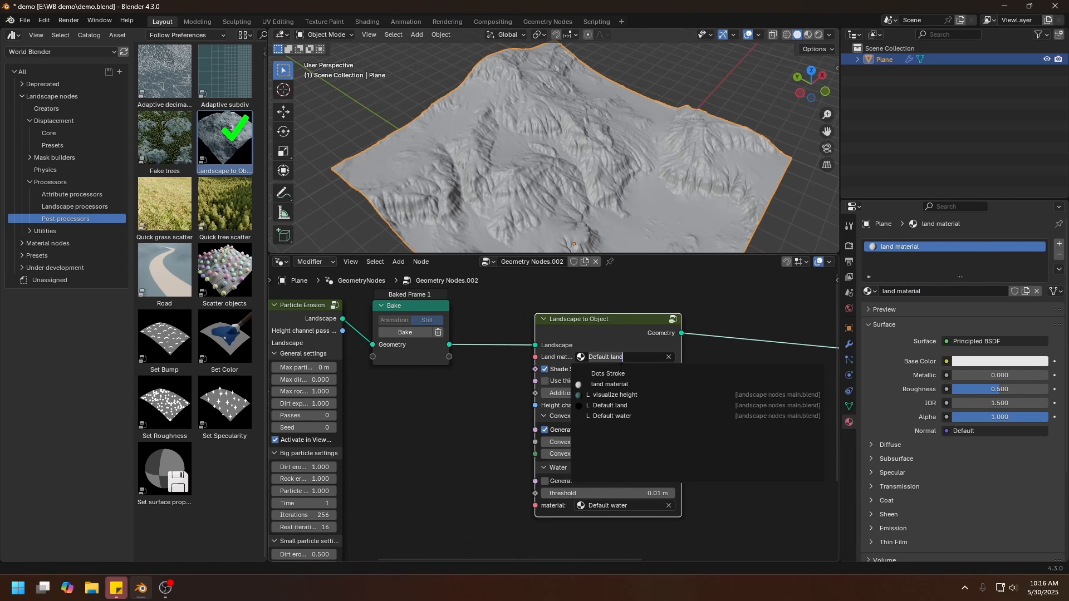
left_click(618, 384)
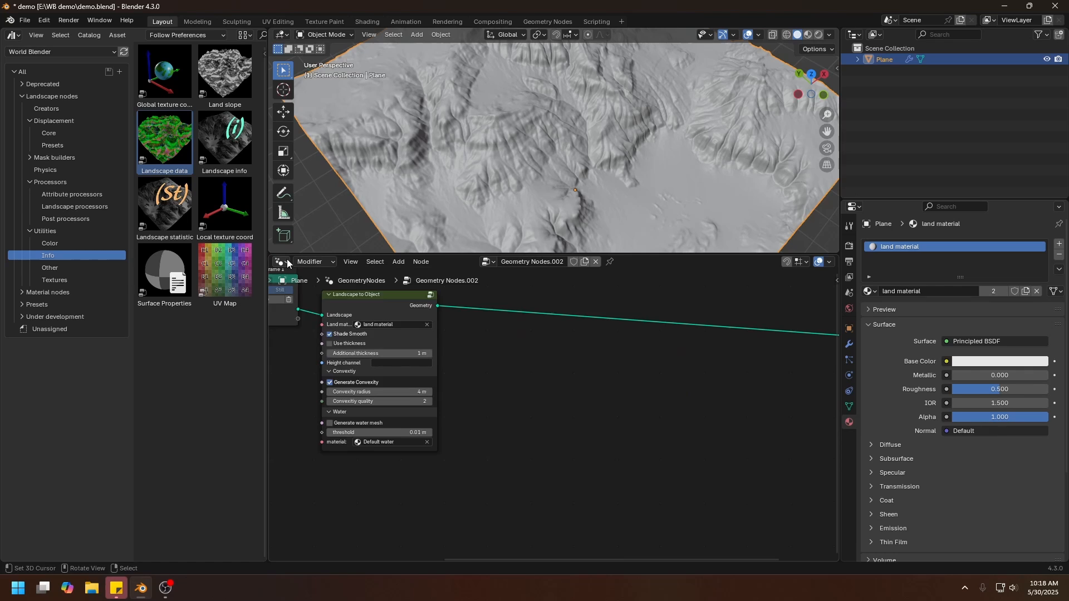
Switch the node area to the Shader Editor and add the MU - Landscape data node from the material Utilities assets.
left_click(281, 262)
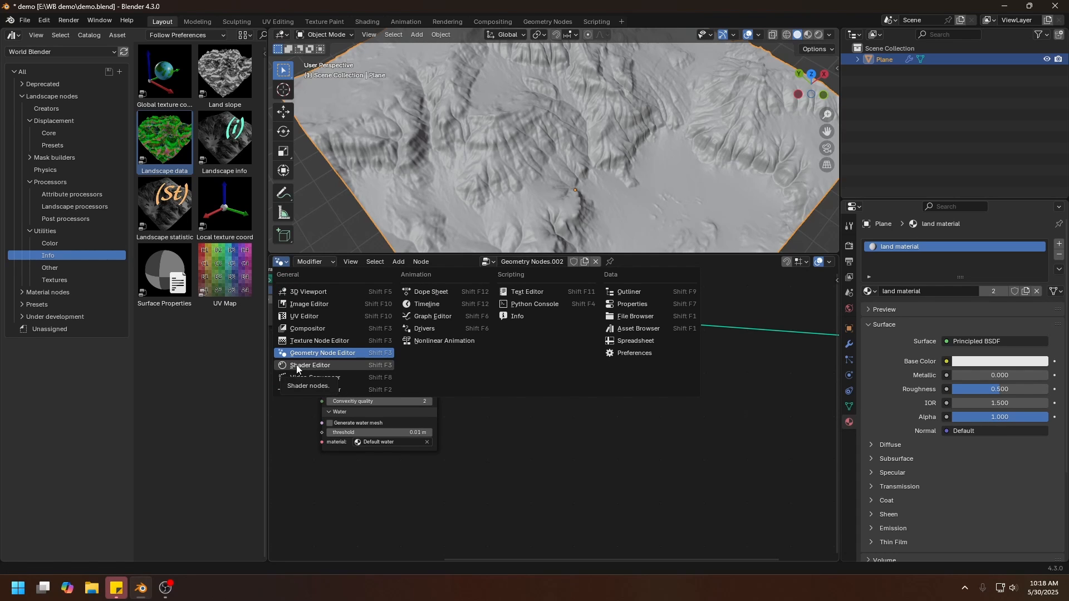
left_click(297, 366)
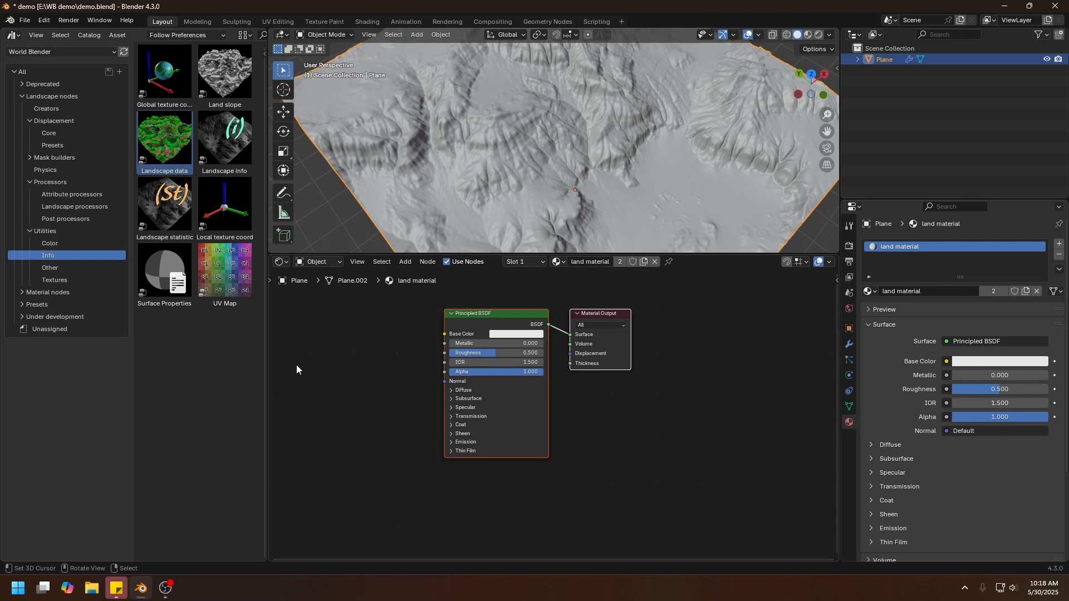
left_click(22, 95)
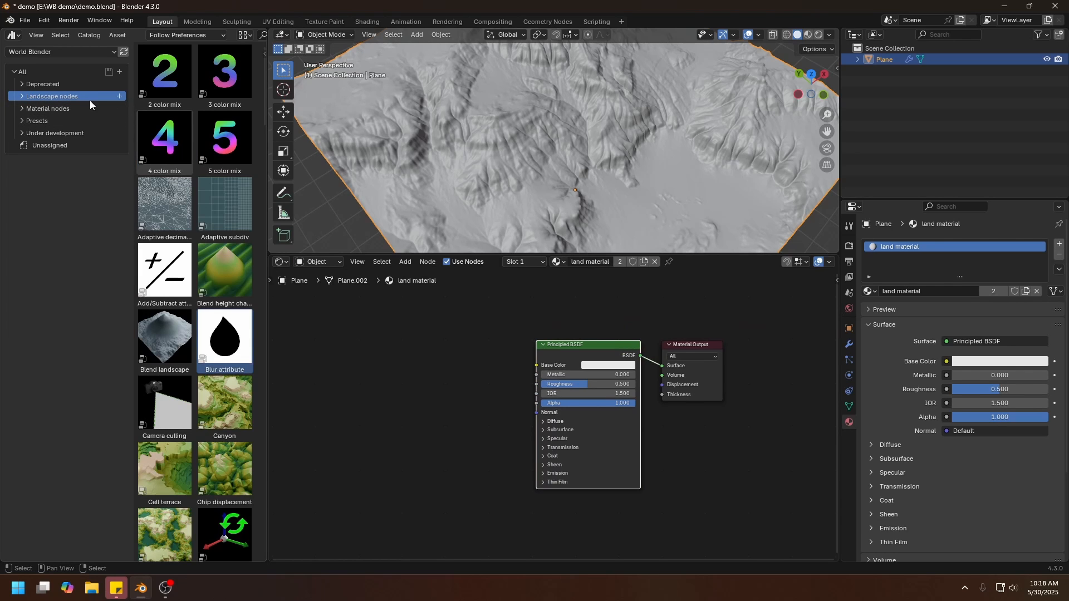
left_click(21, 108)
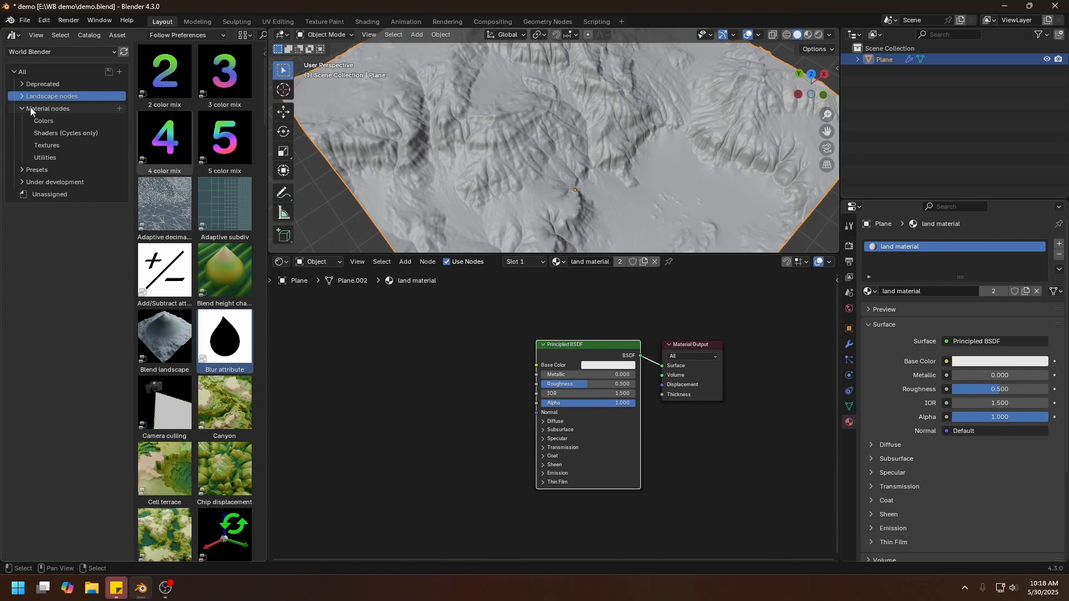
left_click(33, 158)
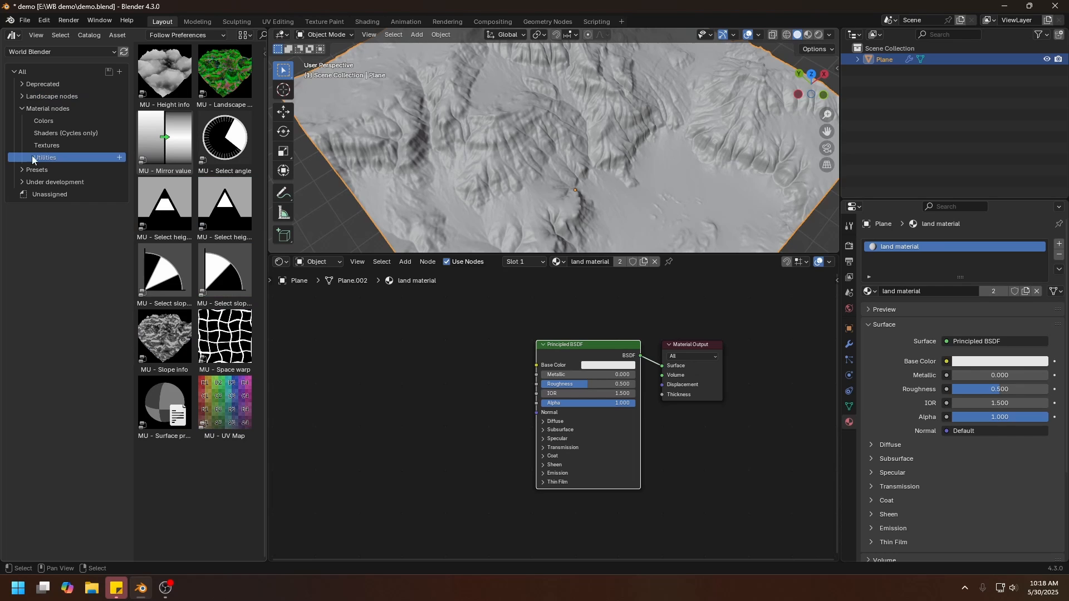
left_click(209, 87)
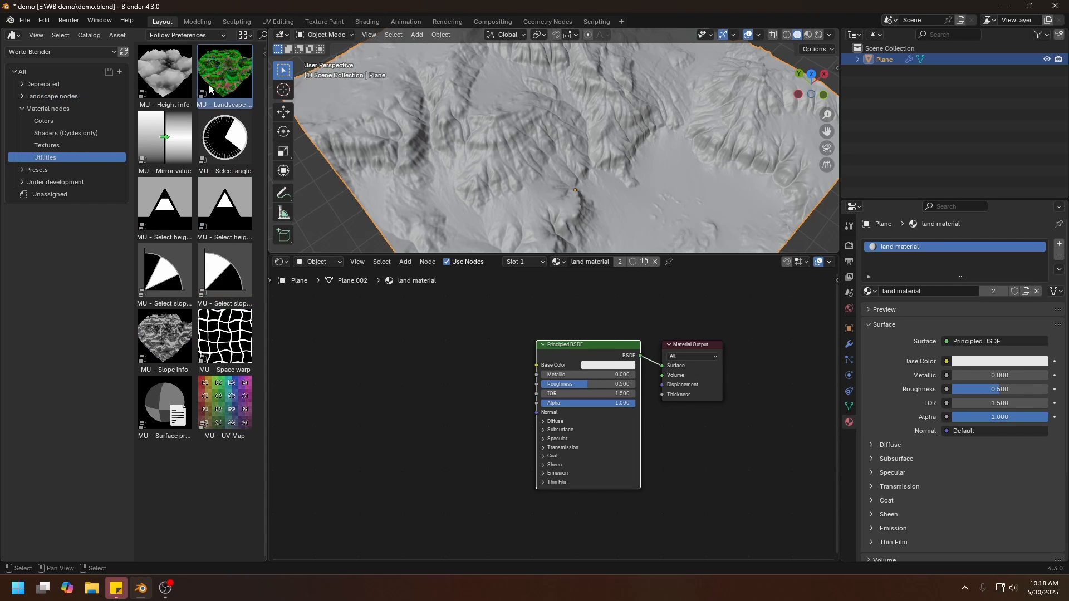
left_click_drag(229, 105, 393, 359)
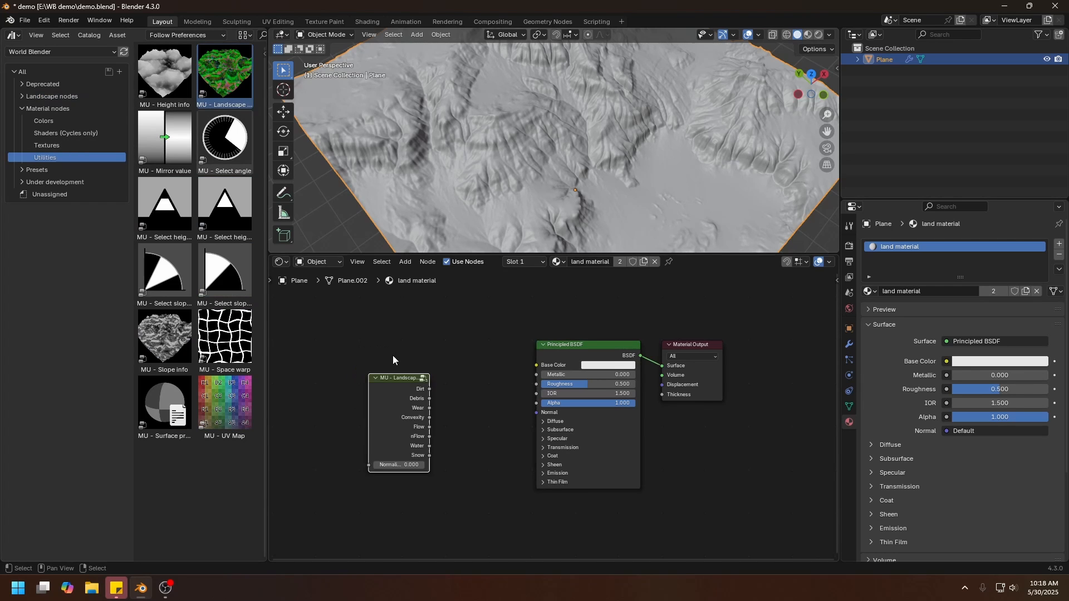
Preview the Landscape data node's Dirt output, show the render settings, and move the Principled BSDF node below the Material Output.
middle_click_drag(451, 359, 559, 309)
scroll(559, 309, "up", 2)
left_click(506, 350, "ctrl+shift")
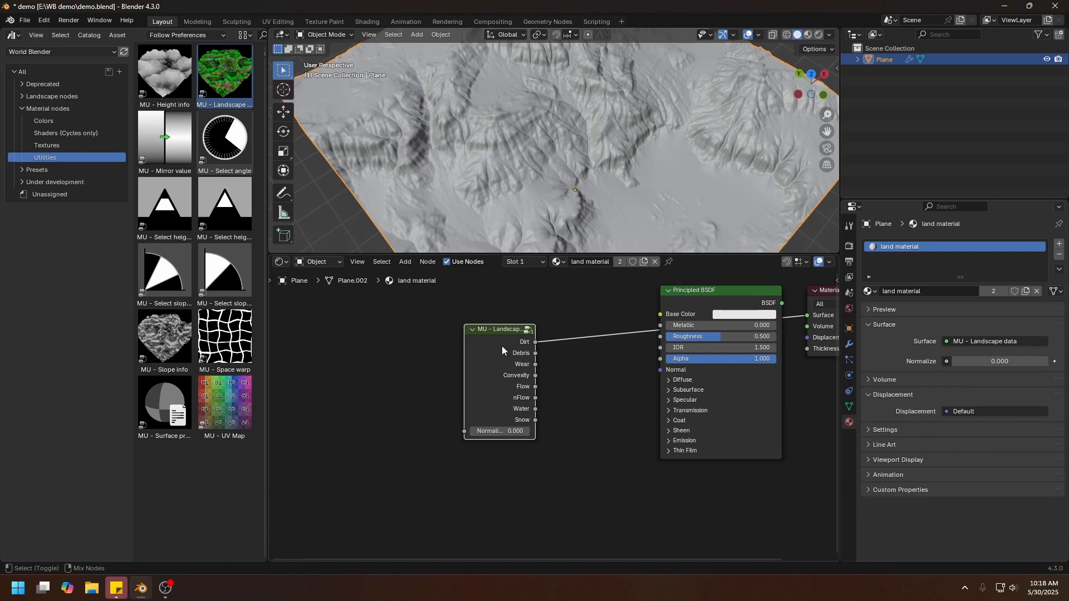
left_click(849, 246)
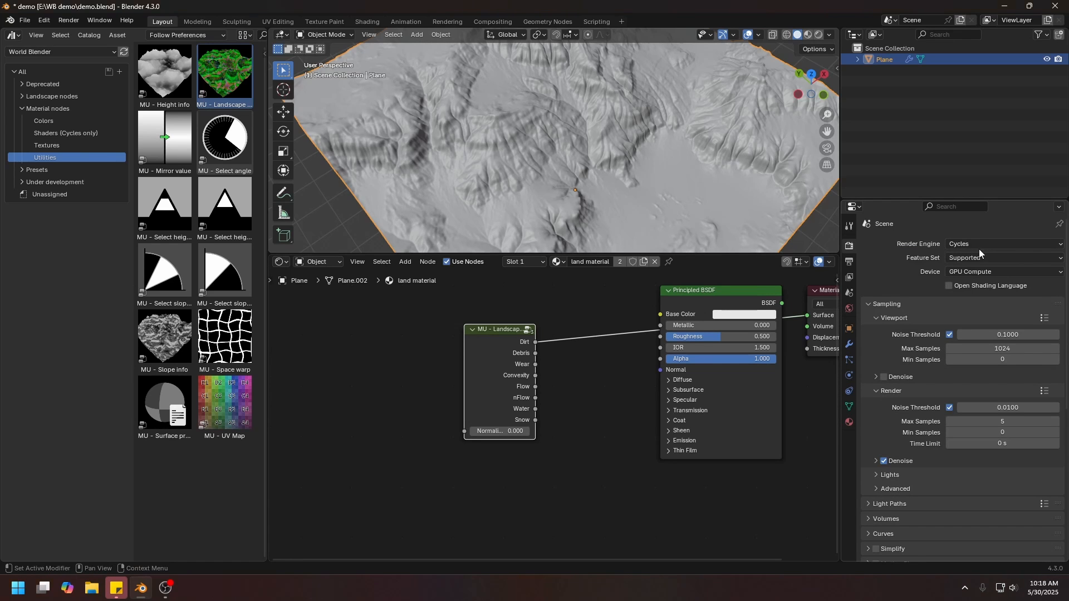
left_click_drag(706, 299, 650, 378)
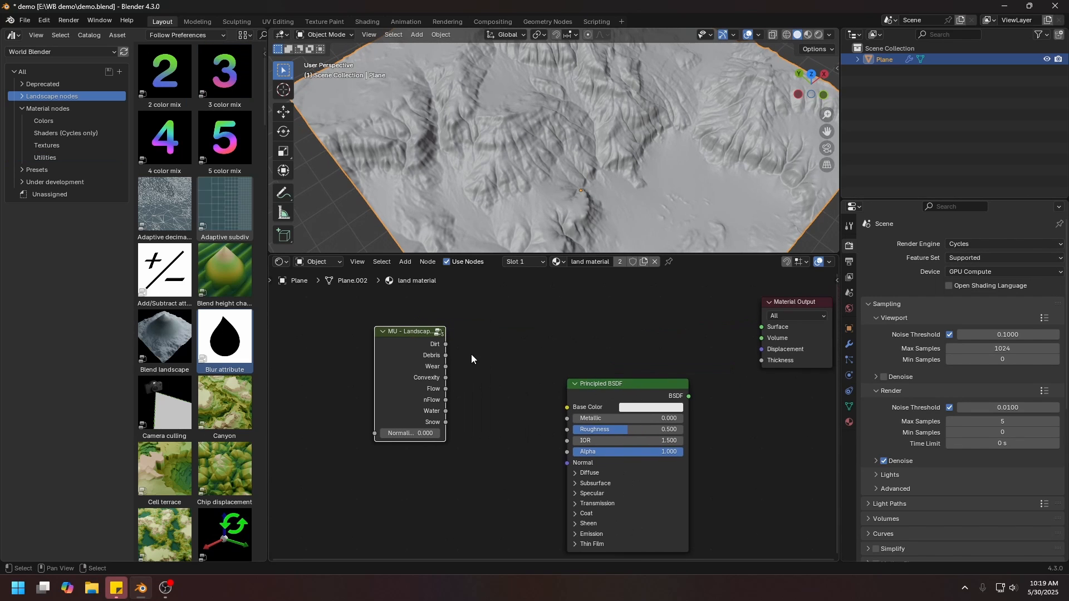
Set the viewport to Rendered shading and preview the Landscape data outputs one by one from Dirt to nFlow.
left_click(423, 350)
key("z")
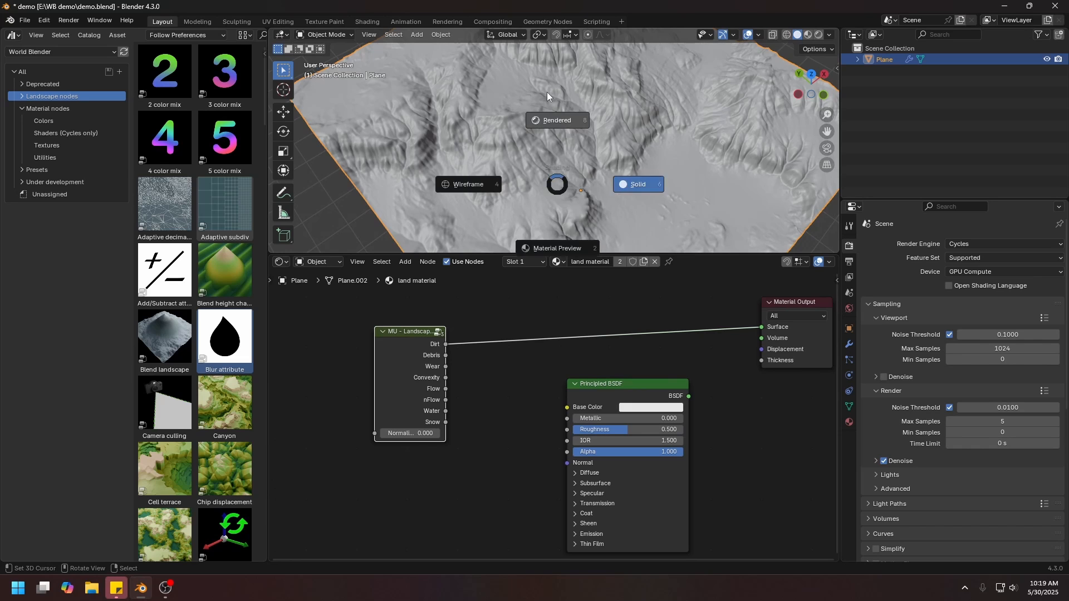
left_click(635, 182)
left_click(399, 364, "ctrl+shift")
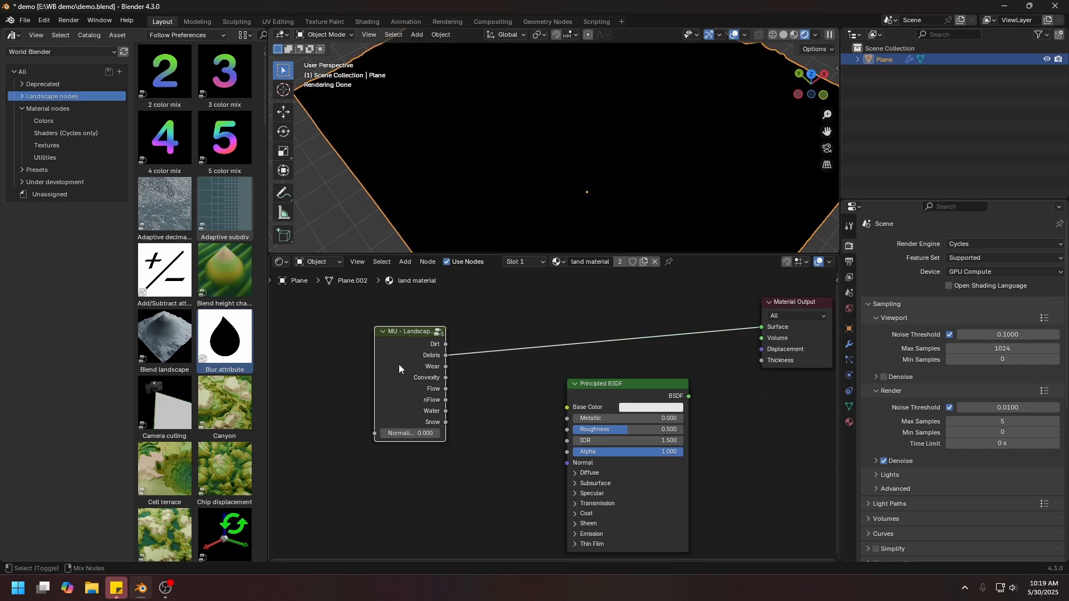
left_click(399, 364, "ctrl+shift")
left_click(415, 367, "ctrl+shift")
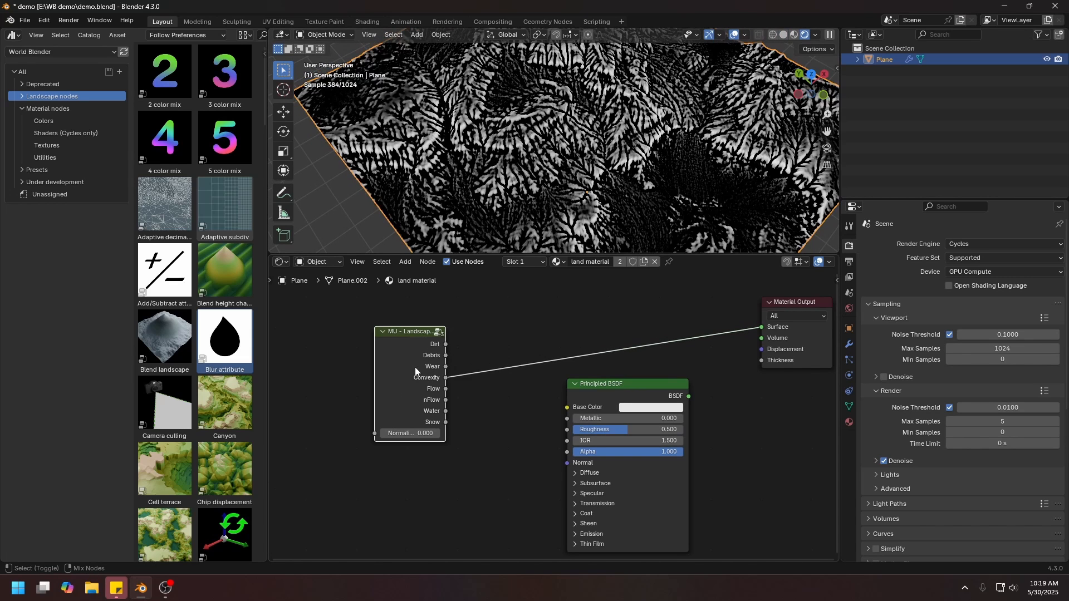
left_click(415, 367, "ctrl+shift")
left_click(422, 370, "ctrl+shift")
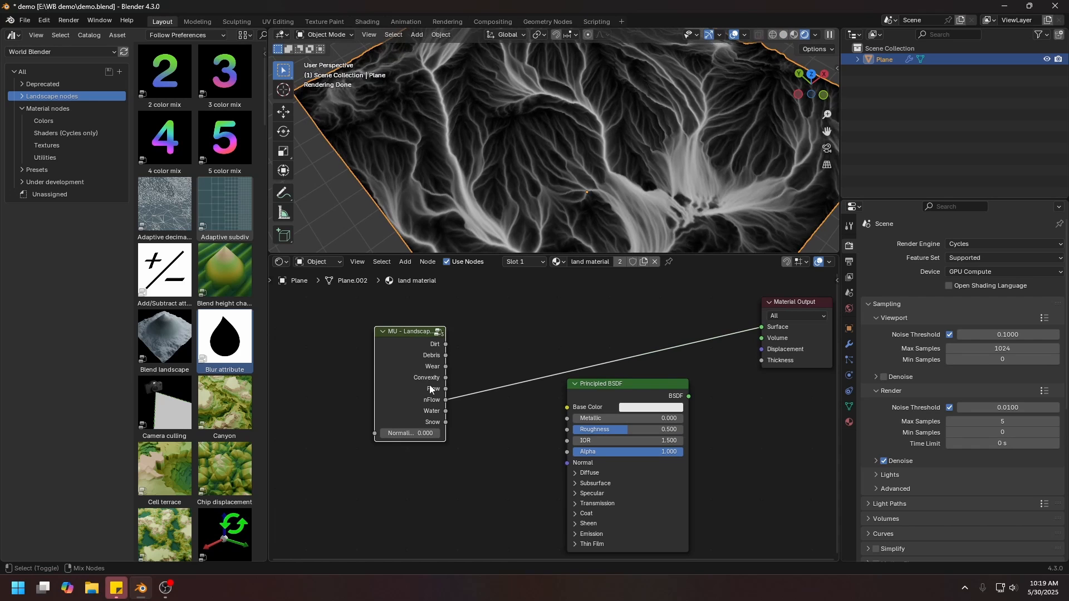
left_click_drag(446, 356, 523, 345)
key("Escape")
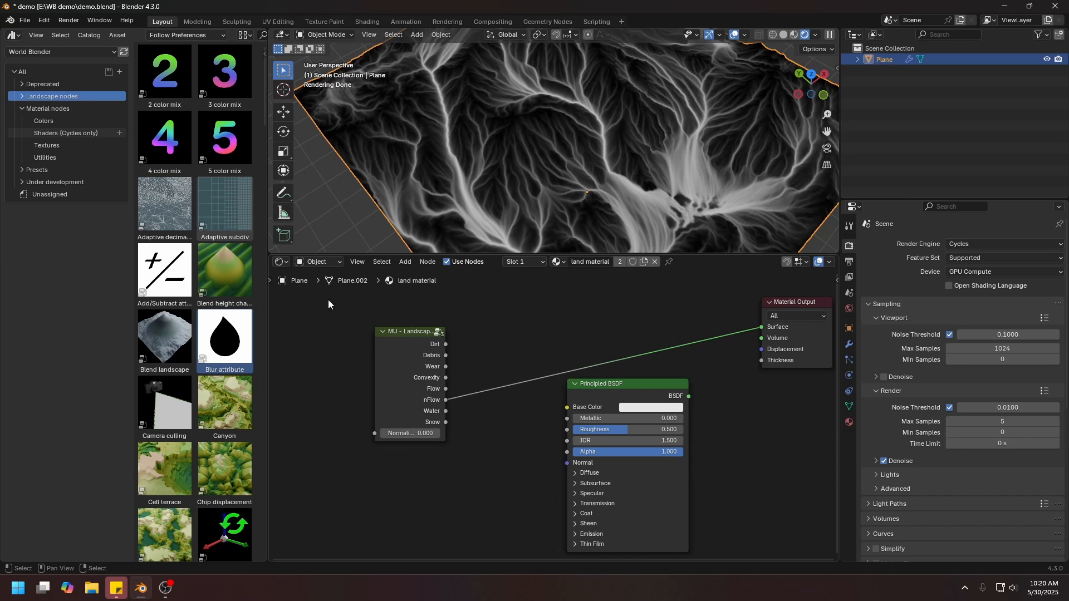
Show the Physics landscape assets and cycle the previewed Landscape data output from nFlow through Water and Snow around to Convexity.
left_click(22, 98)
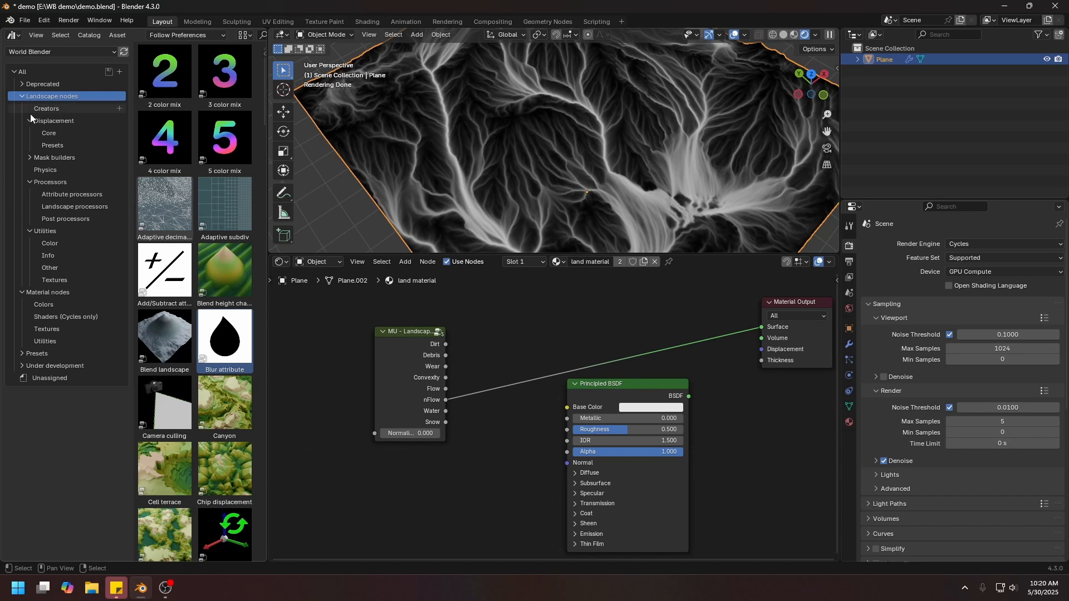
left_click(45, 170)
left_click(421, 365, "ctrl+shift")
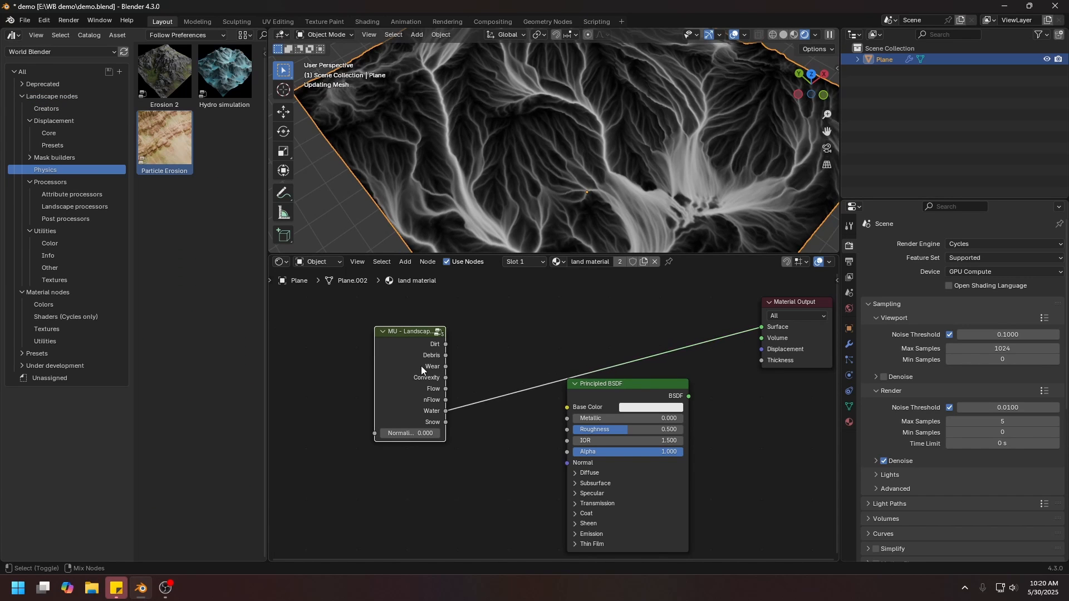
left_click(420, 365, "ctrl+shift")
left_click(420, 364, "ctrl+shift")
left_click(420, 364, "ctrl+shift")
left_click(420, 363, "ctrl+shift")
left_click(420, 363, "ctrl+shift")
Return to the Geometry Node Editor and set the Landscape to Object node's convexity radius to 2 m.
left_click(280, 262)
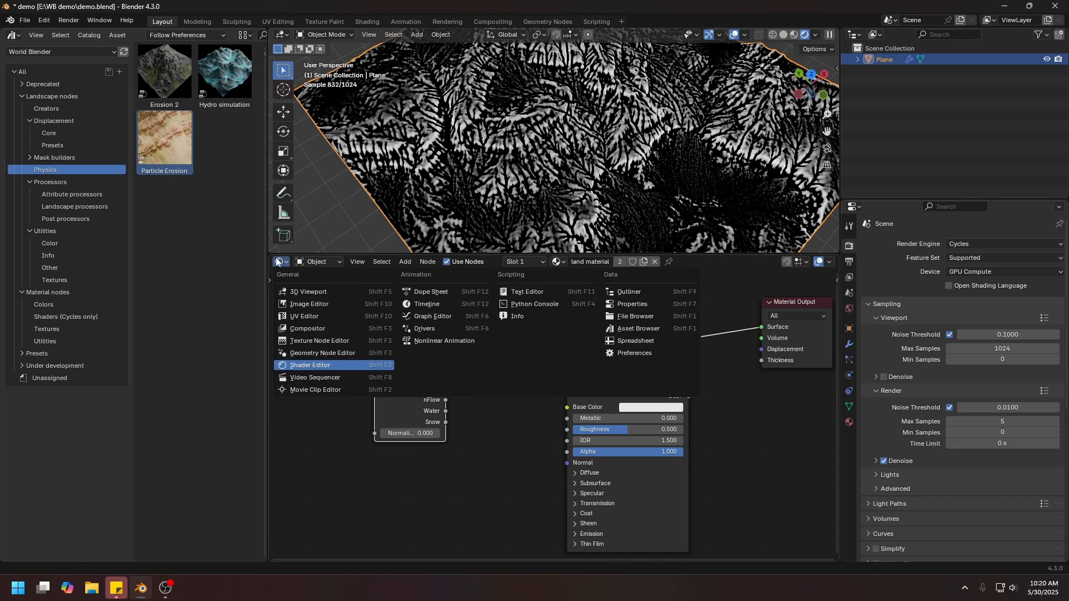
left_click(323, 355)
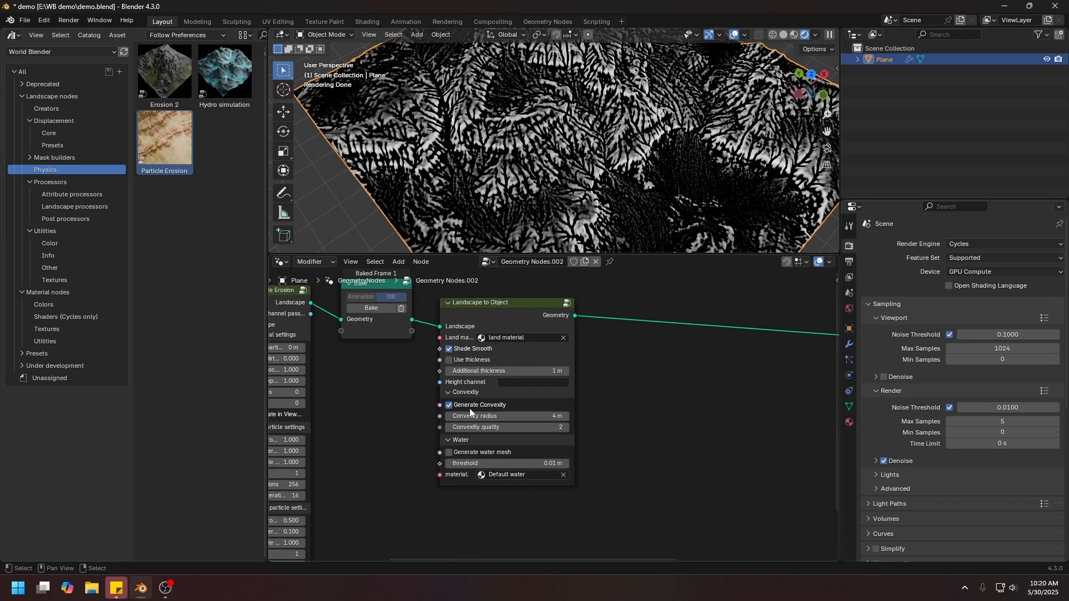
scroll(501, 411, "up", 2)
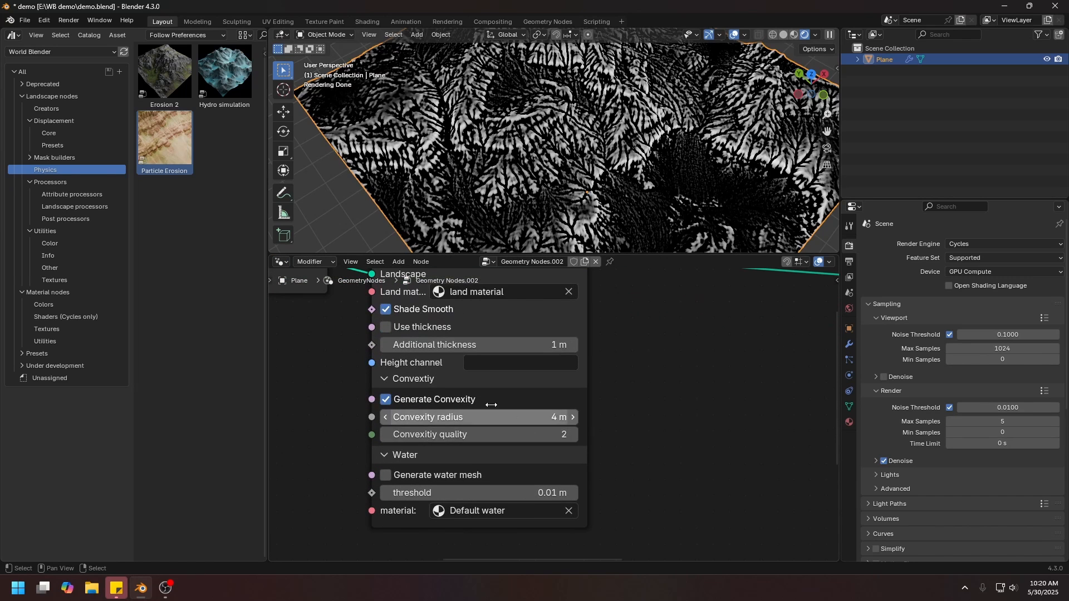
mouse_move(513, 416)
left_mouse_down()
mouse_move(610, 416)
mouse_move(512, 416)
left_mouse_up()
left_click(512, 416)
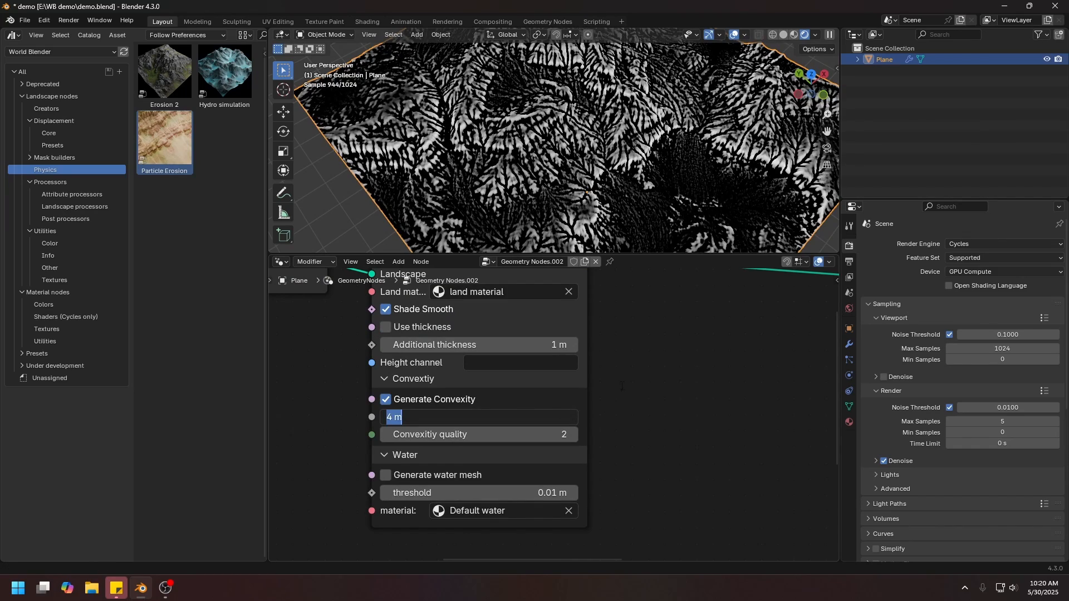
type("2")
key("Return")
Try a convexity radius of 1 m on the Landscape to Object node.
left_click(467, 417)
type("1")
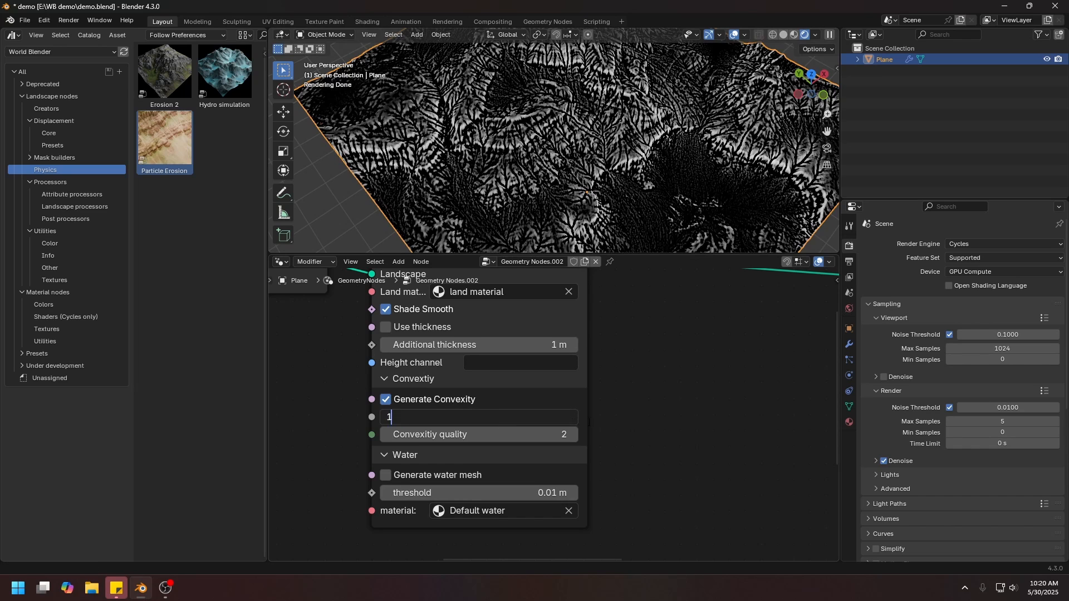
key("Return")
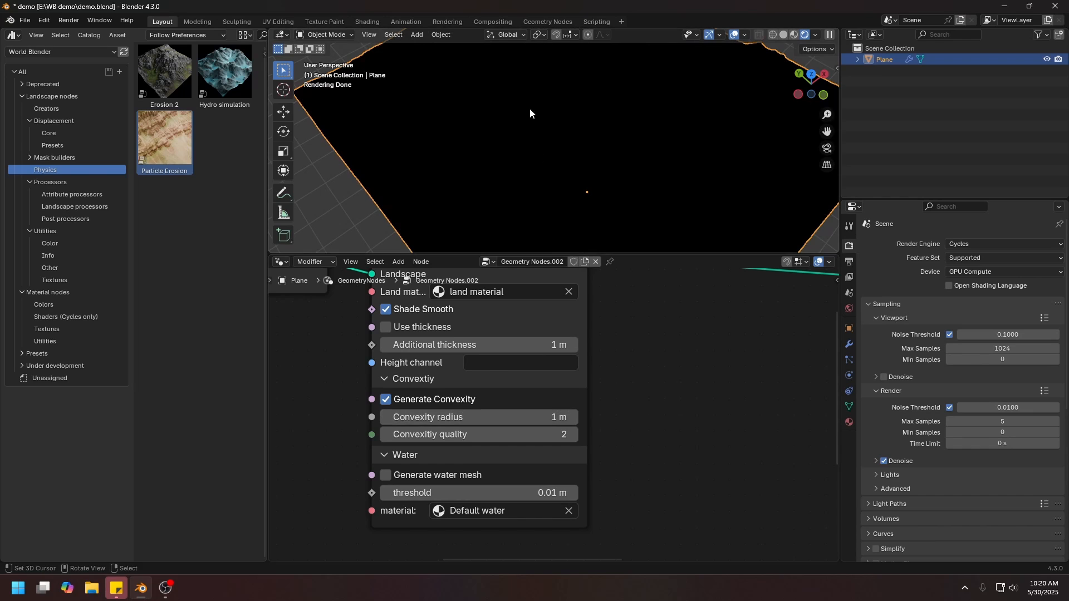
Set the Landscape to Object node's convexity radius to 1.5 m.
left_click(499, 420)
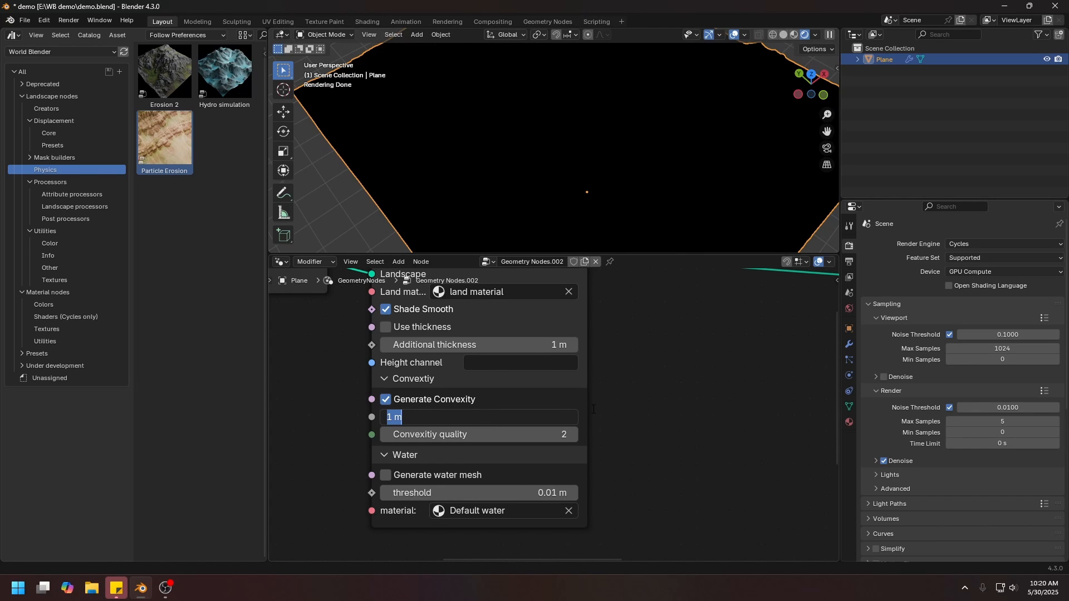
type("1.5")
key("Return")
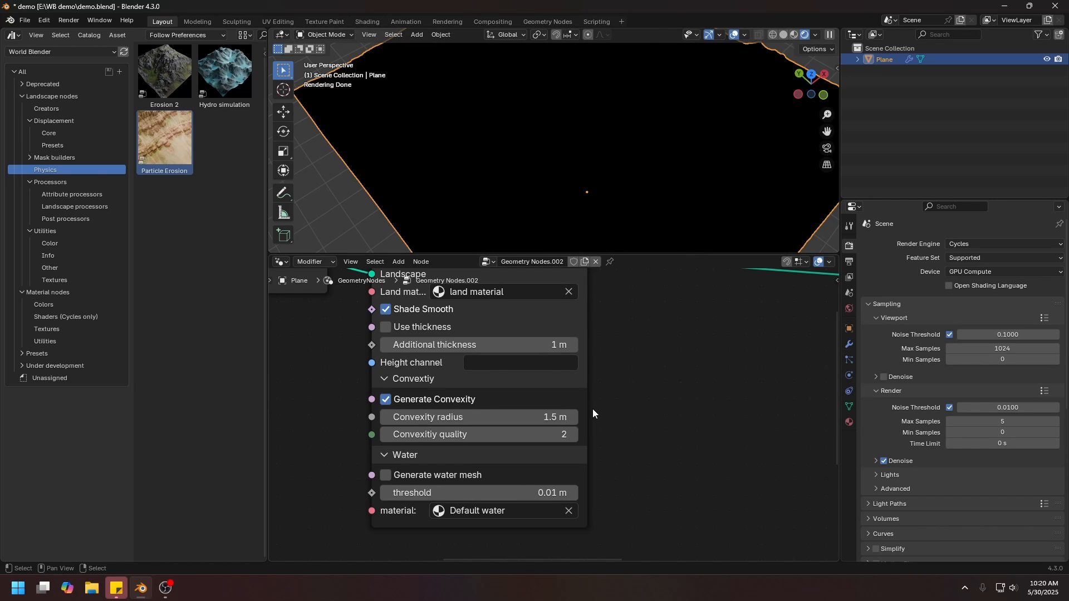
left_click(536, 417)
key("Escape")
Show the terrain in wireframe from the top view to examine its mesh grid spacing up close.
key("z")
middle_click_drag(500, 182, 495, 241)
key("KP_7")
scroll(494, 201, "up", 4)
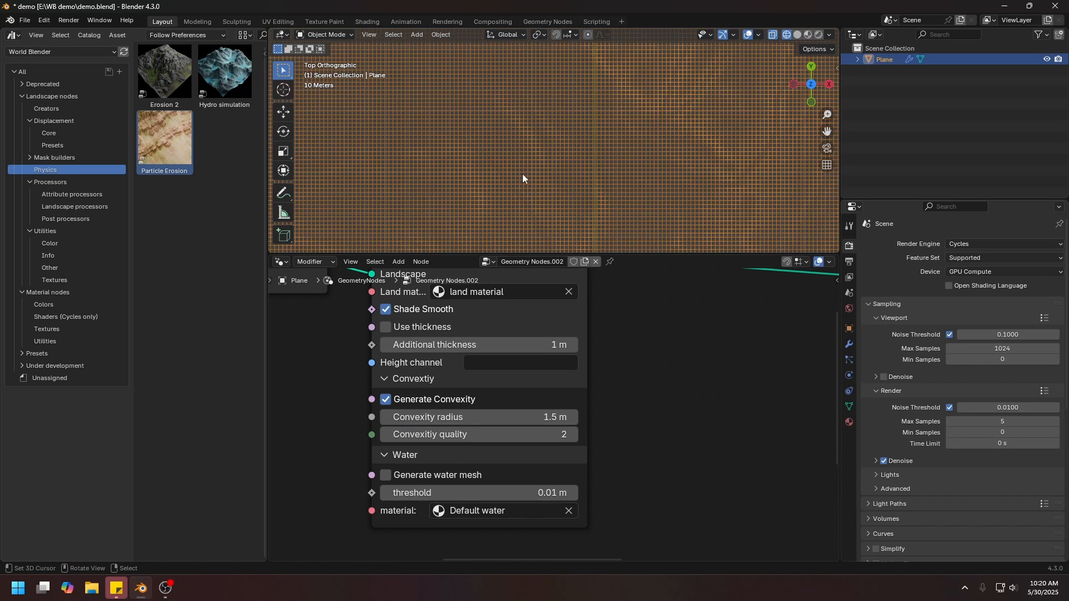
Set the Landscape to Object node's convexity radius to 2 m and show the terrain in rendered shading from a perspective angle.
left_click(481, 419)
type("2")
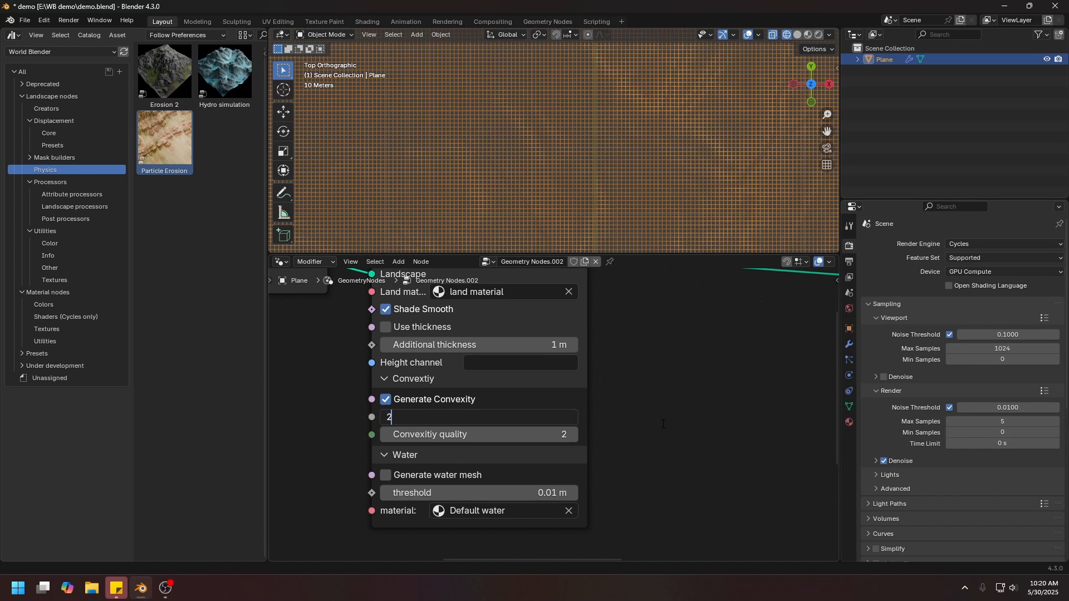
key("Return")
key("z")
middle_click_drag(520, 170, 477, 149)
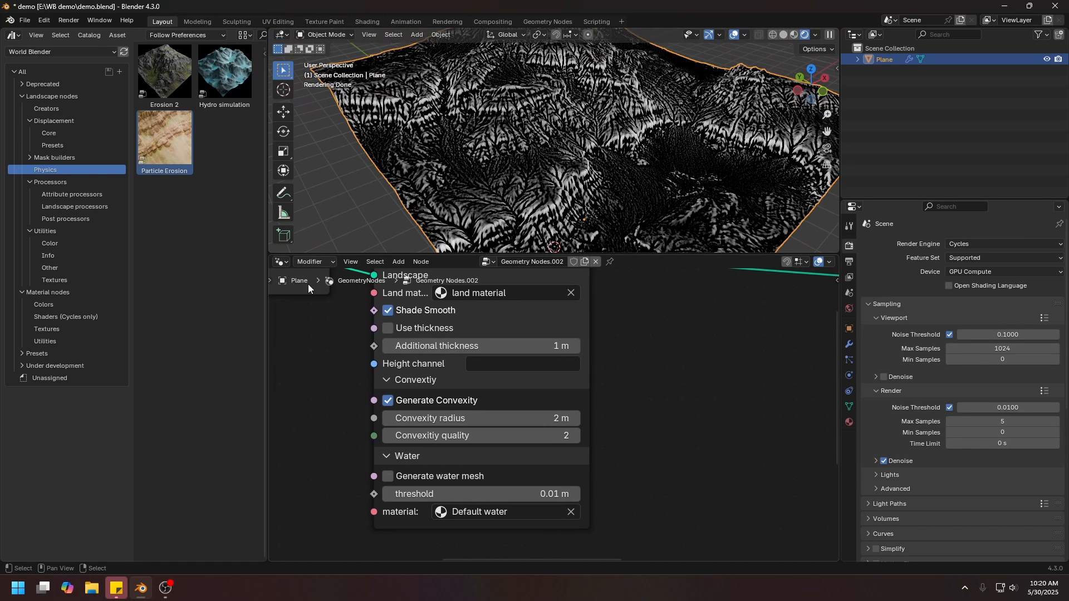
Return to the Shader Editor and make room around the MU - Landscape data node in the land material.
left_click(281, 261)
left_click(310, 363)
scroll(422, 366, "down", 1)
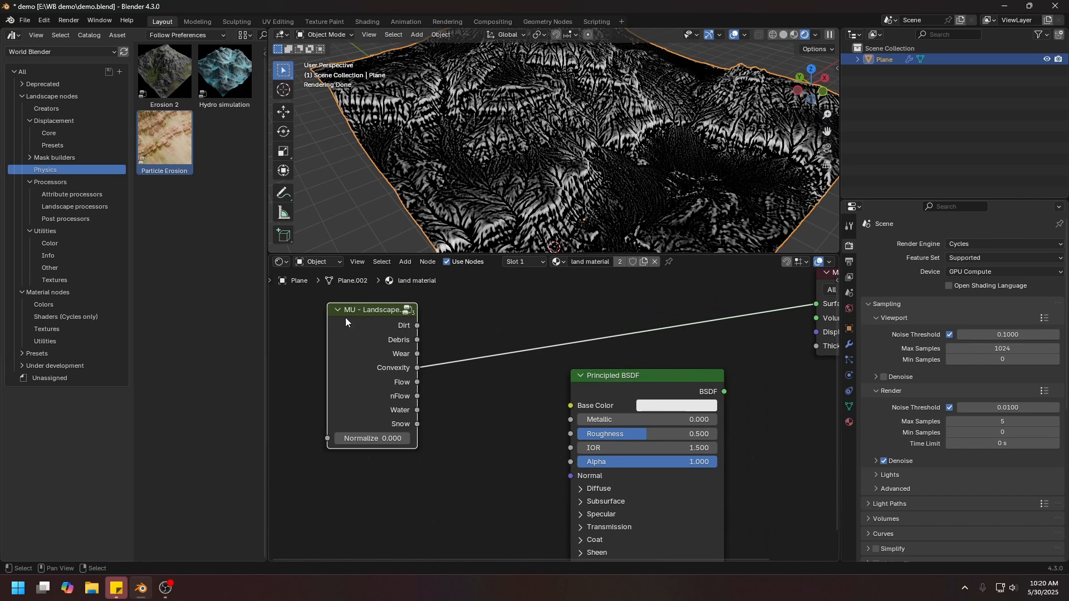
middle_click_drag(412, 352, 470, 363)
scroll(460, 368, "down", 1)
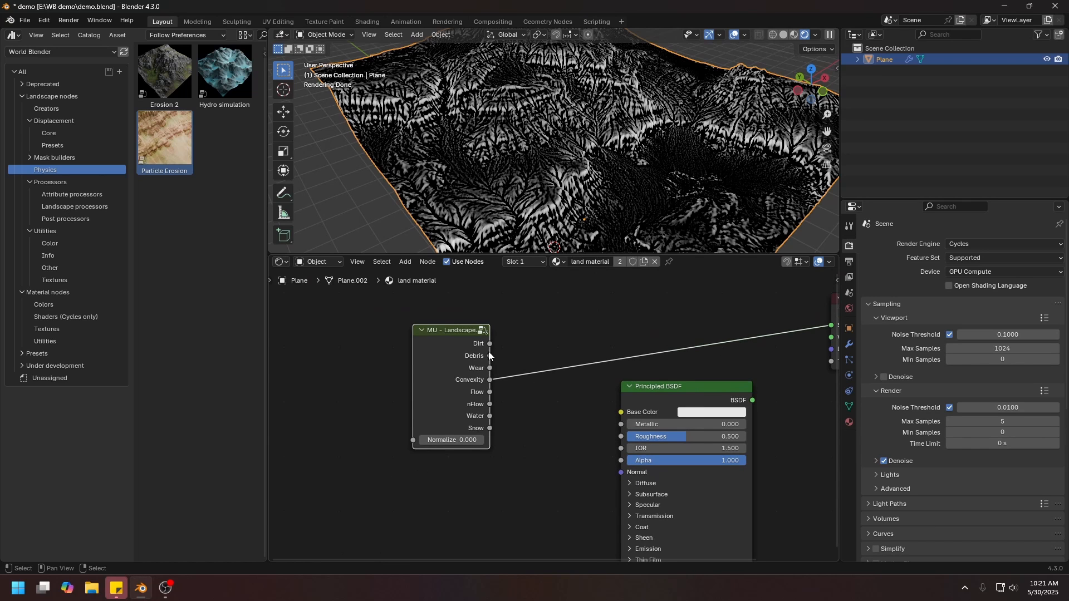
left_click_drag(454, 391, 426, 349)
Add the MS - Quick rock node from the Shaders (Cycles only) catalog and connect its BSDF to the land material's surface output.
left_click(39, 96)
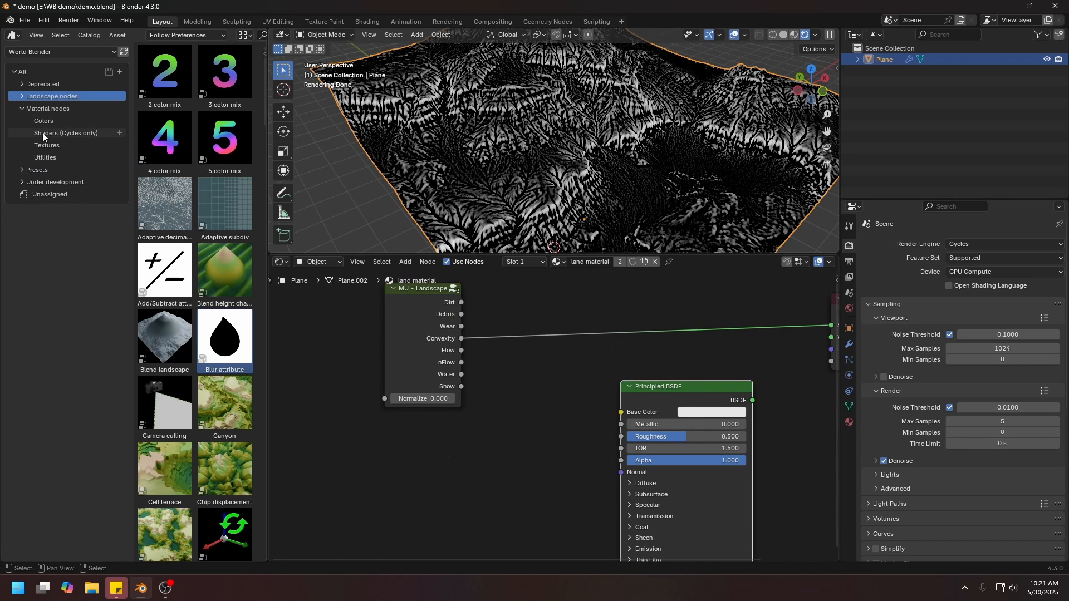
left_click(40, 133)
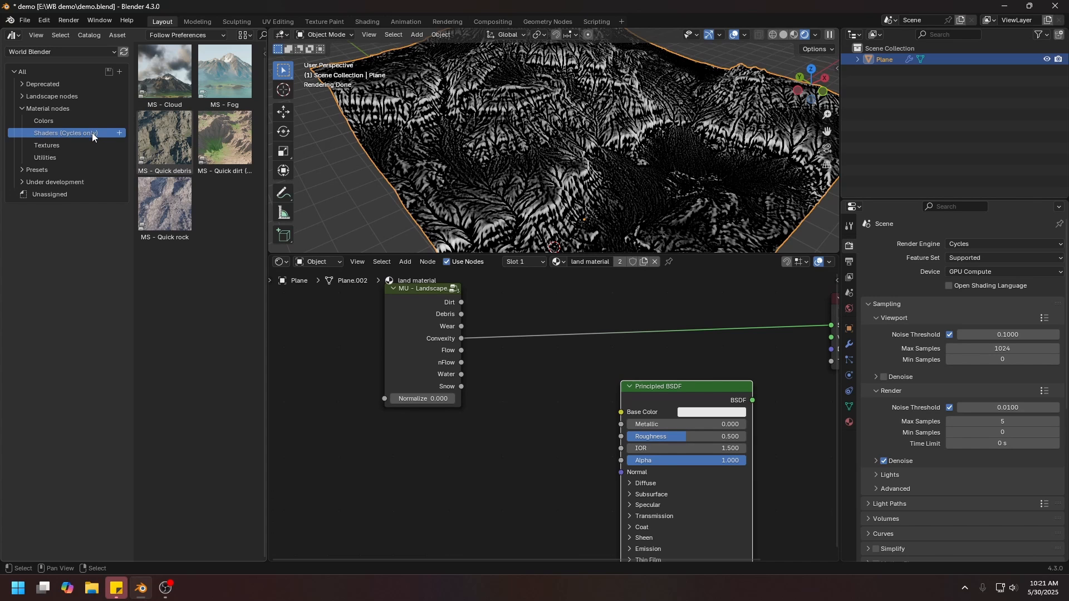
left_click_drag(165, 203, 387, 339)
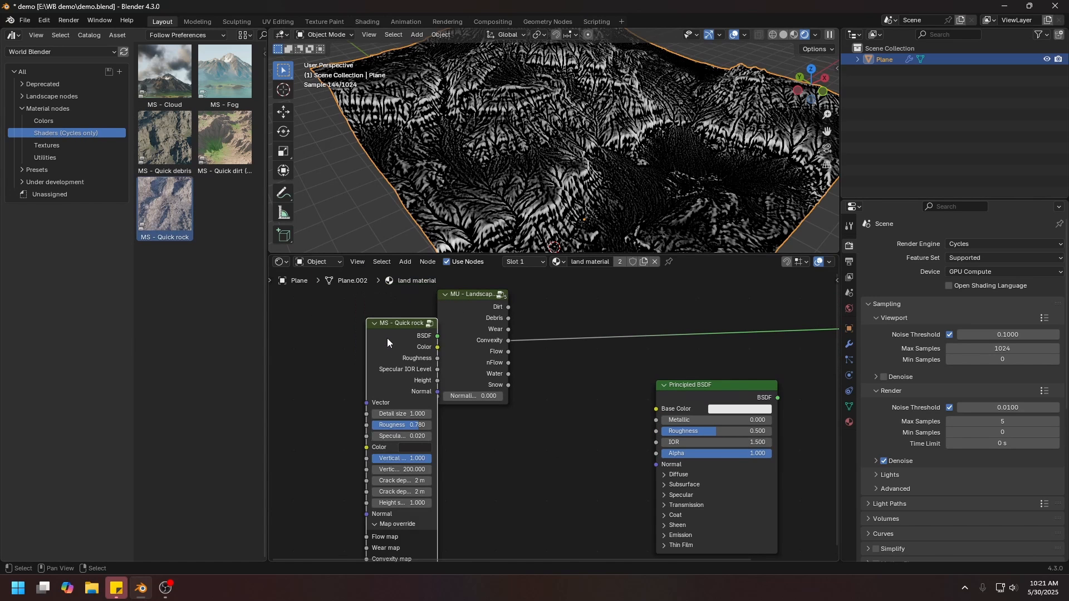
left_click(332, 303)
Show the terrain in solid shading from a perspective angle.
mouse_move(570, 204)
middle_mouse_down()
mouse_move(543, 144)
mouse_move(507, 131)
middle_mouse_up()
key("z")
scroll(558, 145, "up", 2)
key("shift+a")
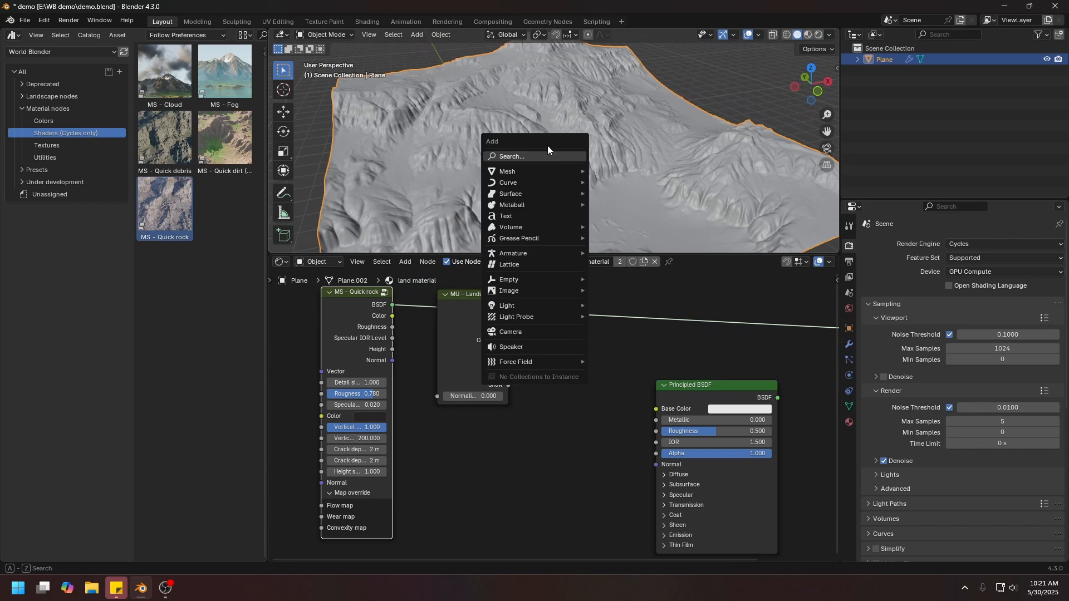
mouse_move(524, 306)
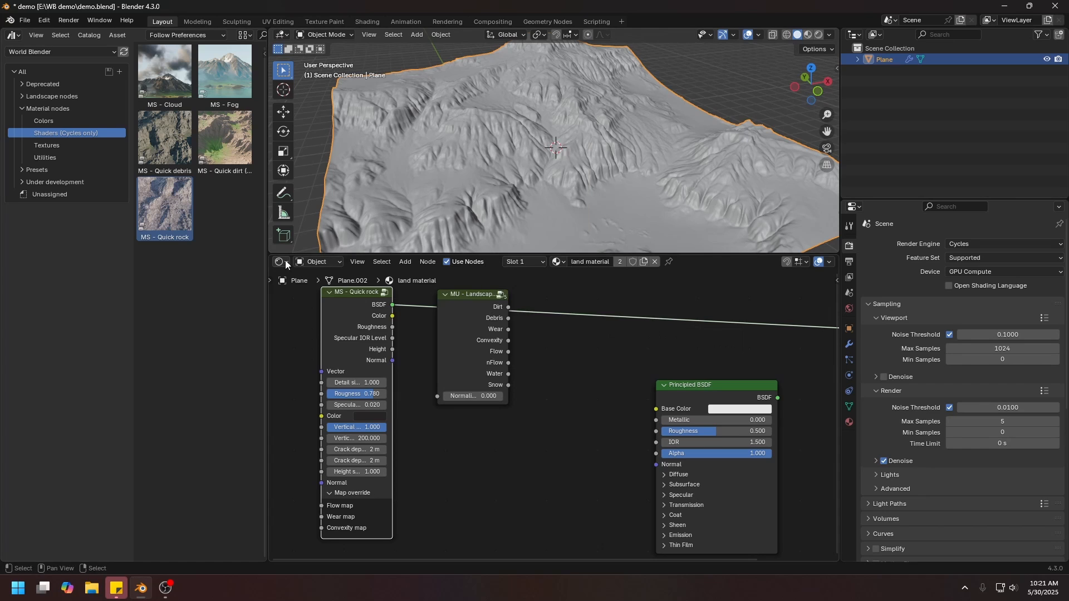
Add a Sky Texture to the World shader and connect its color to the Background node's color.
left_click(317, 261)
left_click(325, 303)
middle_click_drag(611, 358, 629, 390)
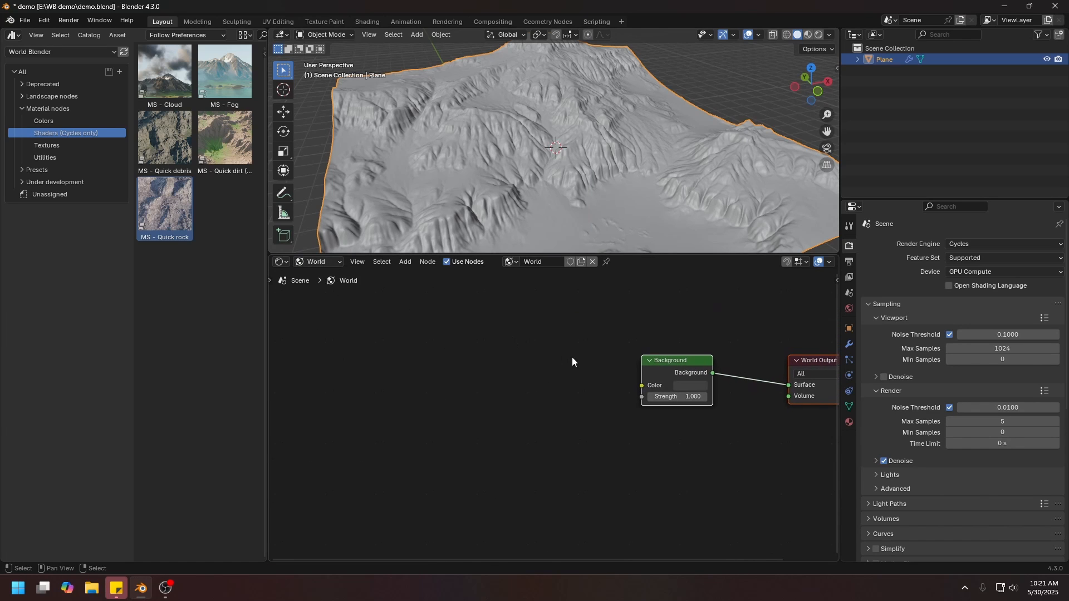
key("shift+a")
mouse_move(513, 434)
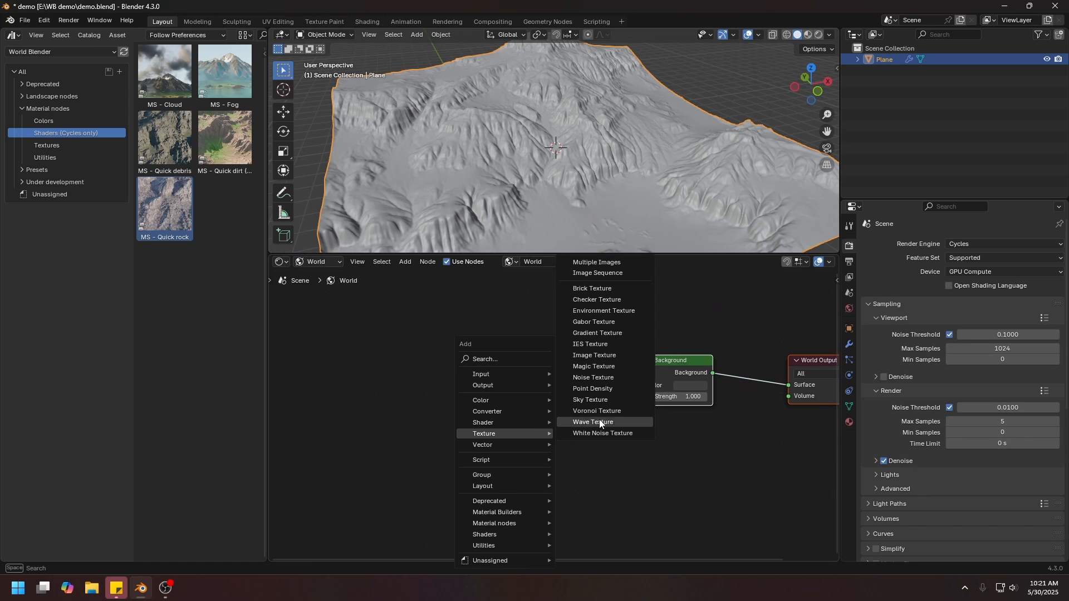
left_click(591, 400)
left_click_drag(560, 374, 641, 385)
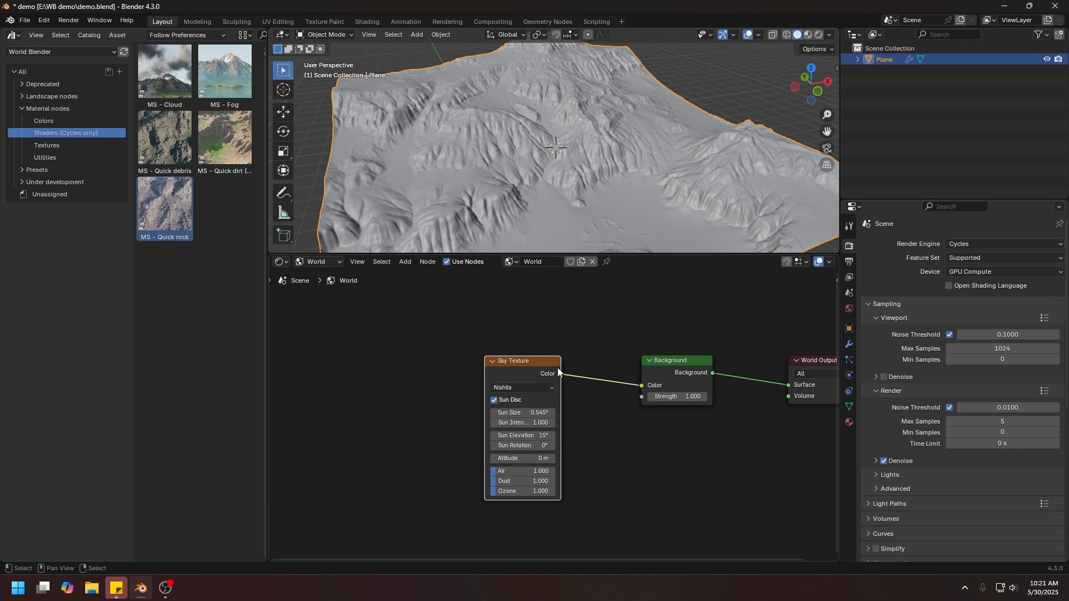
left_click_drag(524, 361, 536, 365)
Show the sky-lit rock terrain in rendered shading from a lower side angle.
middle_click_drag(514, 146, 528, 159)
key("z")
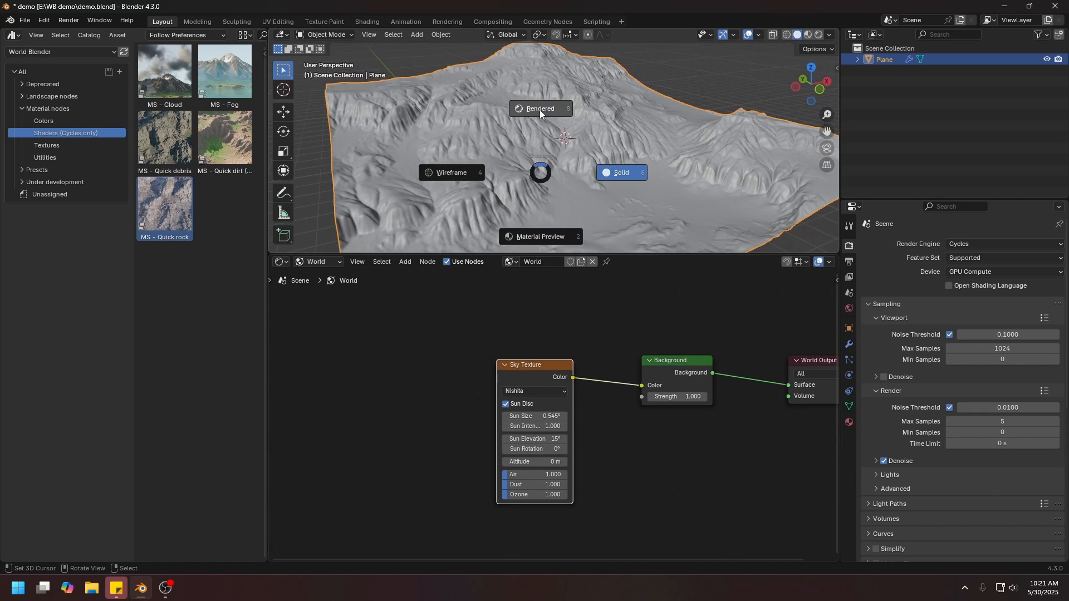
left_click(539, 109)
middle_click_drag(632, 166, 677, 169)
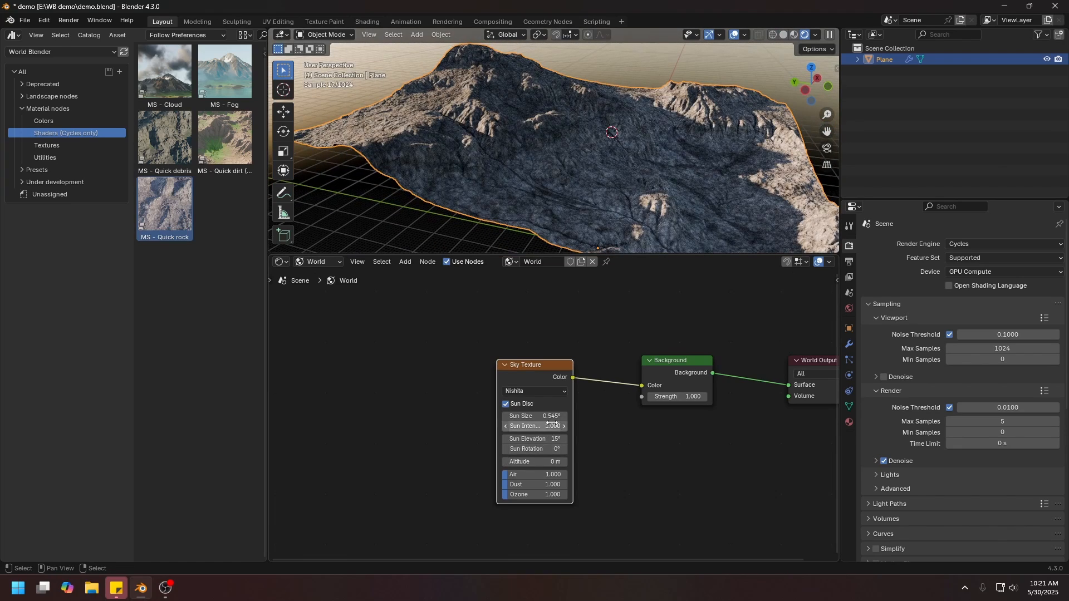
Set the Sky Texture's sun rotation to 124° and its sun intensity to 0.5.
left_click_drag(526, 449, 579, 449)
middle_click_drag(606, 211, 580, 214)
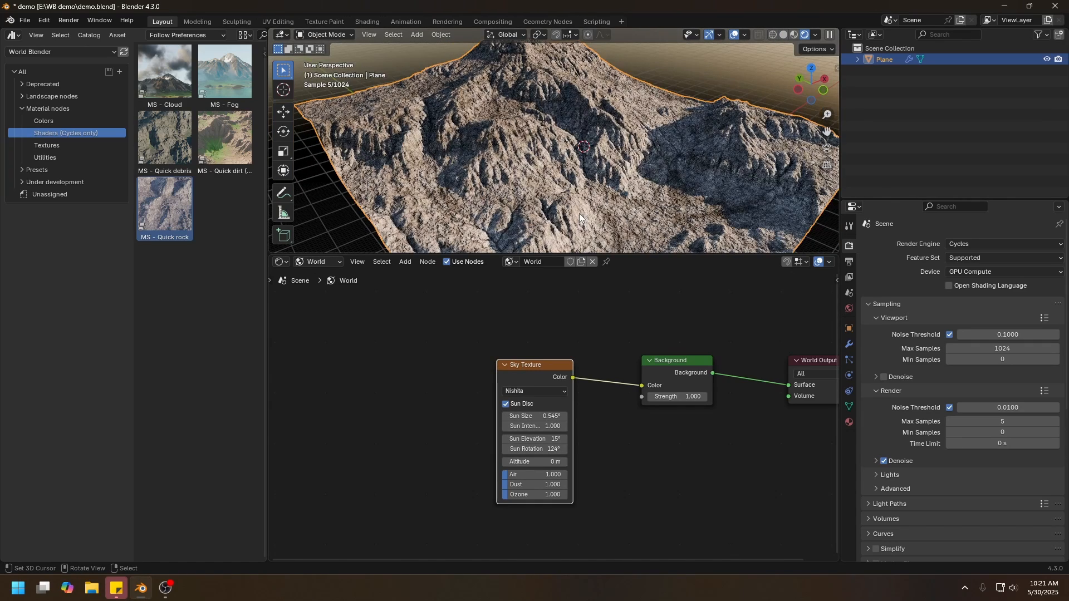
double_click(534, 426)
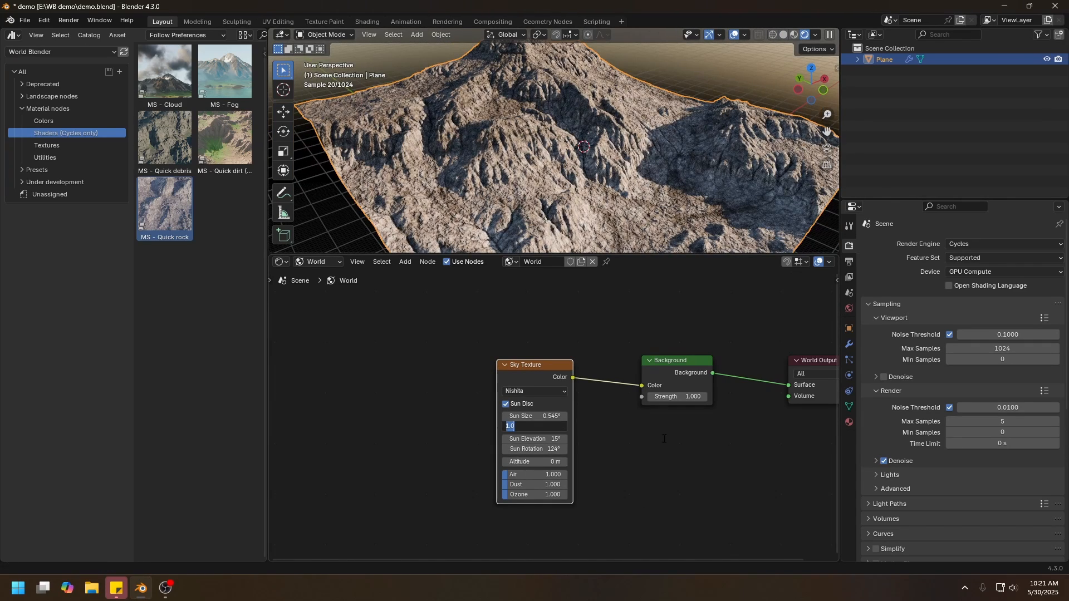
type(".5")
key("Return")
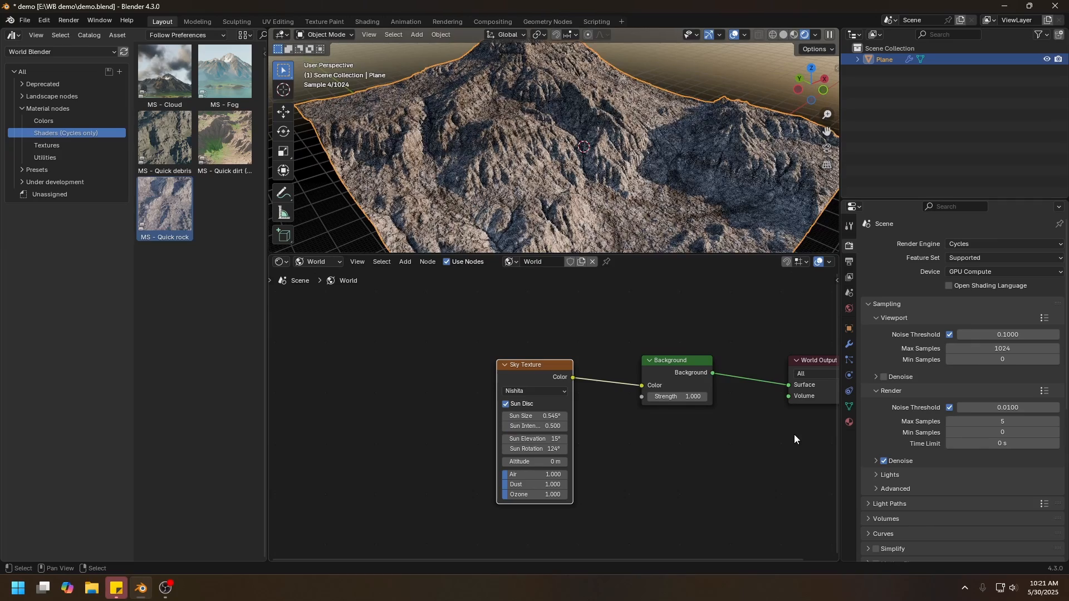
Adjust the Sky Texture's atmosphere to air 1.385, dust 0 and ozone 2.077.
mouse_move(535, 484)
left_mouse_down()
mouse_move(515, 481)
mouse_move(560, 475)
mouse_move(534, 495)
mouse_move(545, 494)
mouse_move(531, 477)
left_mouse_up()
left_click(586, 496)
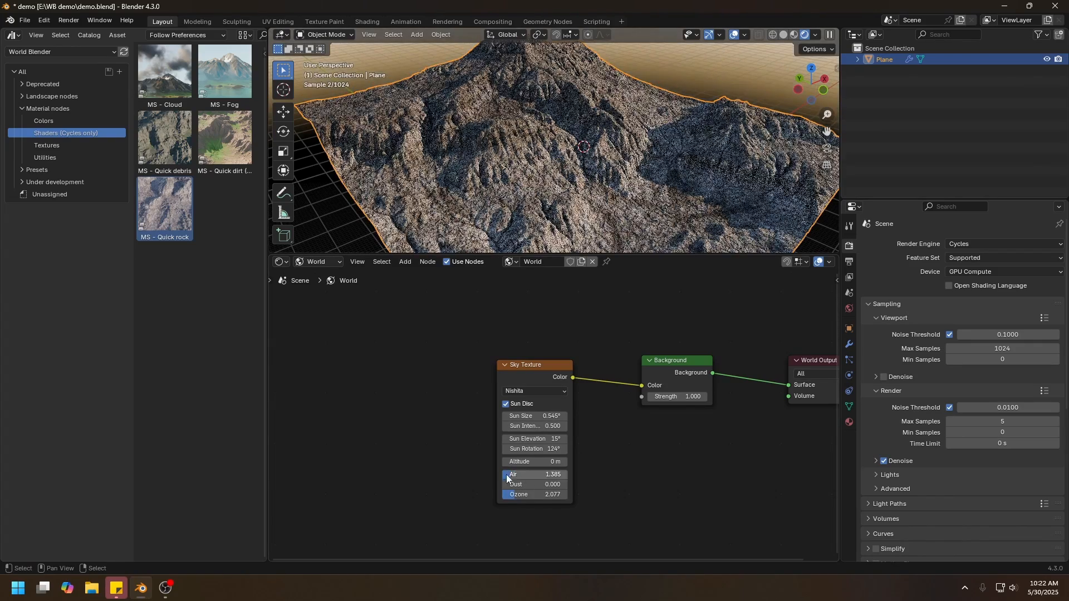
middle_click_drag(527, 133, 605, 155)
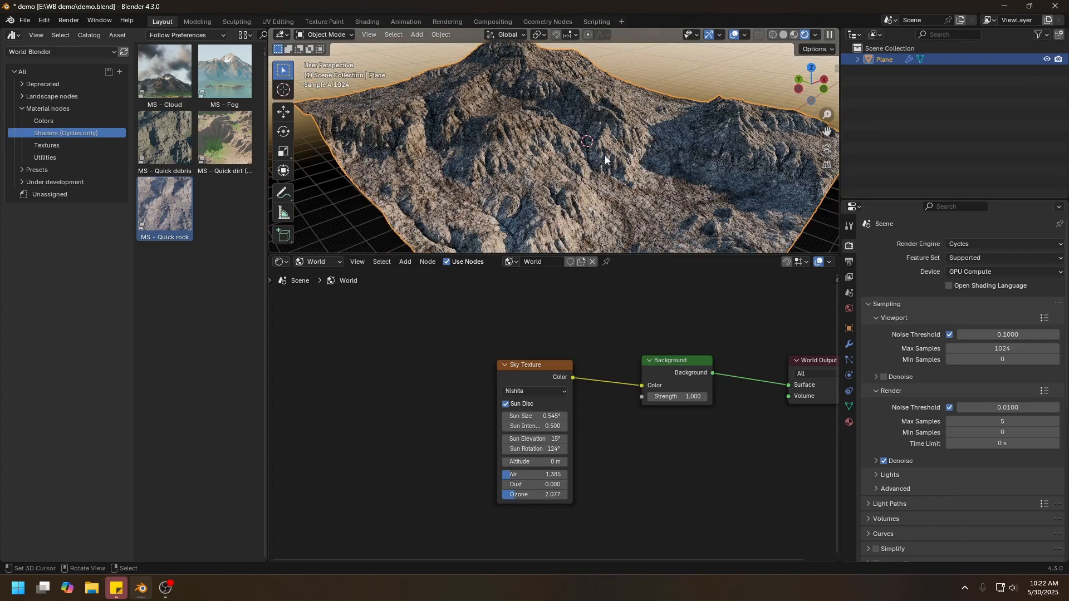
Switch back to the object's land material and place the MU - Landscape node between the Quick rock and Principled BSDF nodes.
left_click(281, 262)
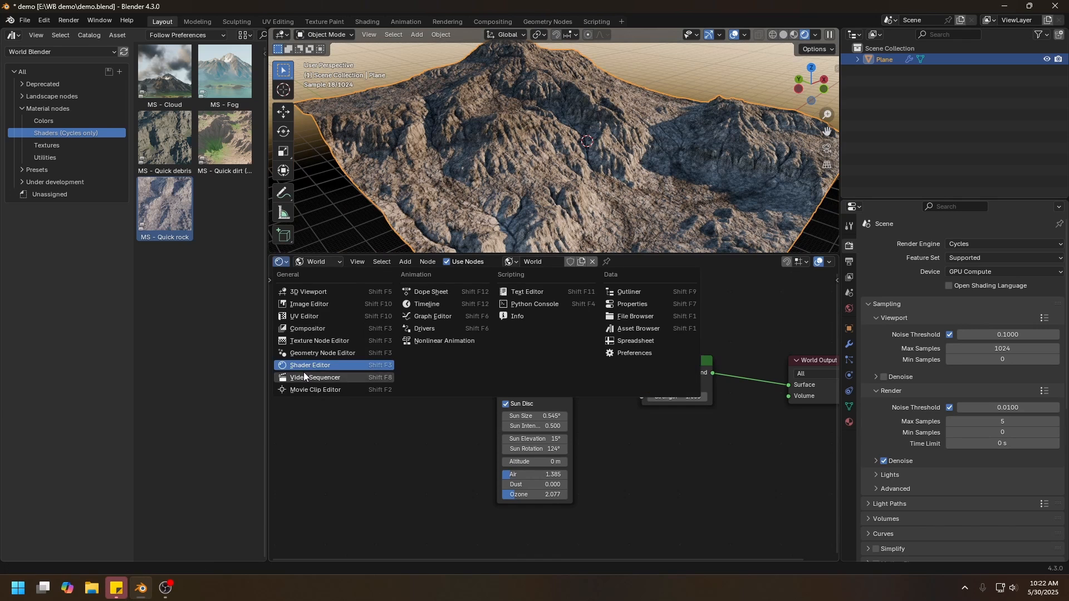
left_click(303, 365)
left_click(312, 262)
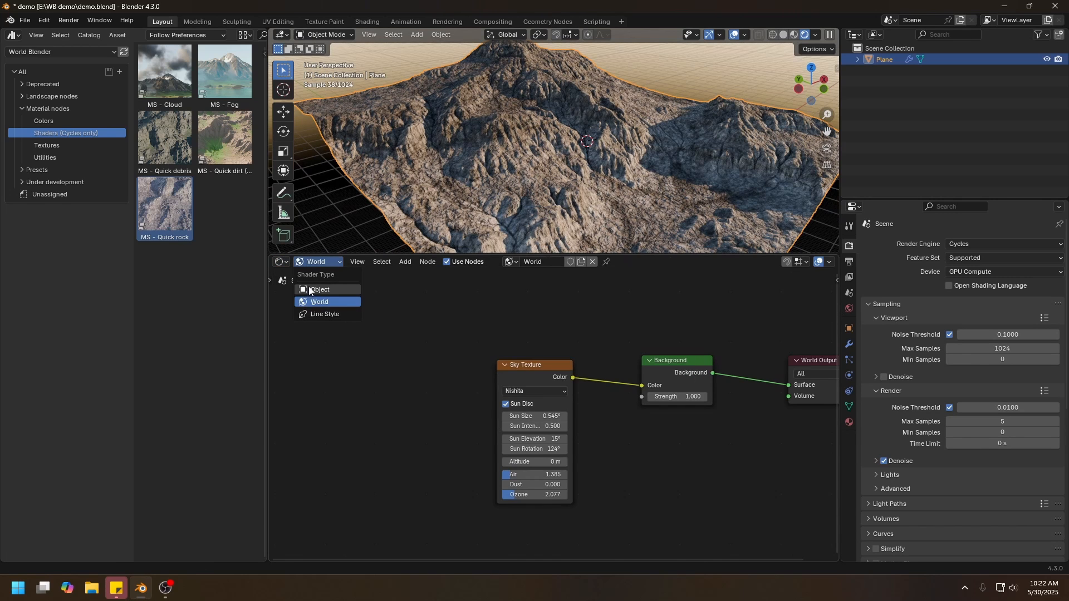
left_click(315, 290)
middle_click_drag(399, 390, 563, 367)
scroll(564, 367, "down", 1)
left_click_drag(554, 350, 590, 416)
middle_click_drag(535, 384, 569, 371)
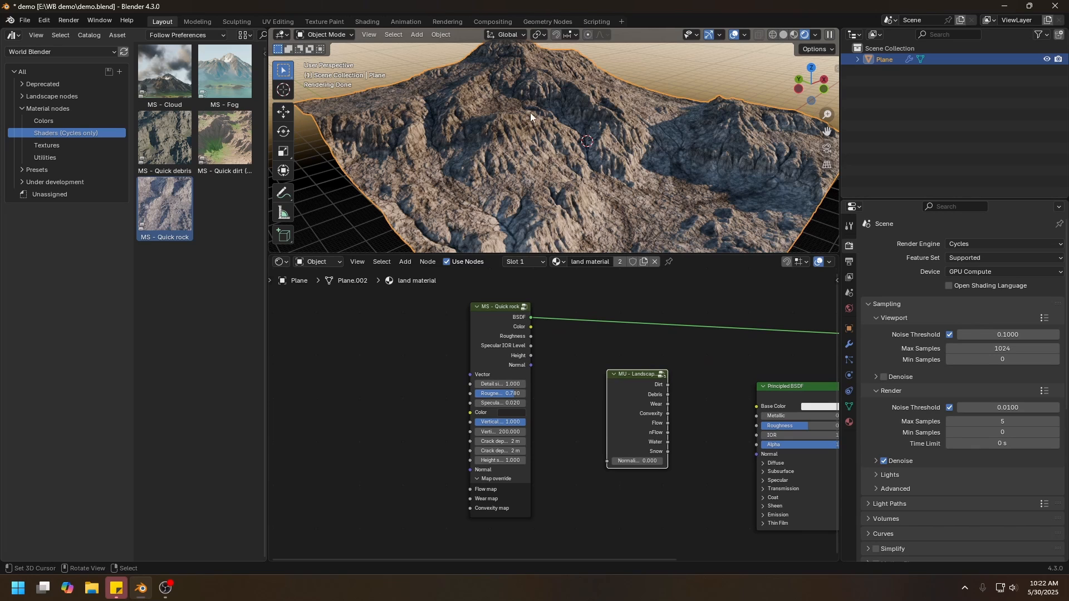
middle_click_drag(554, 351, 554, 344)
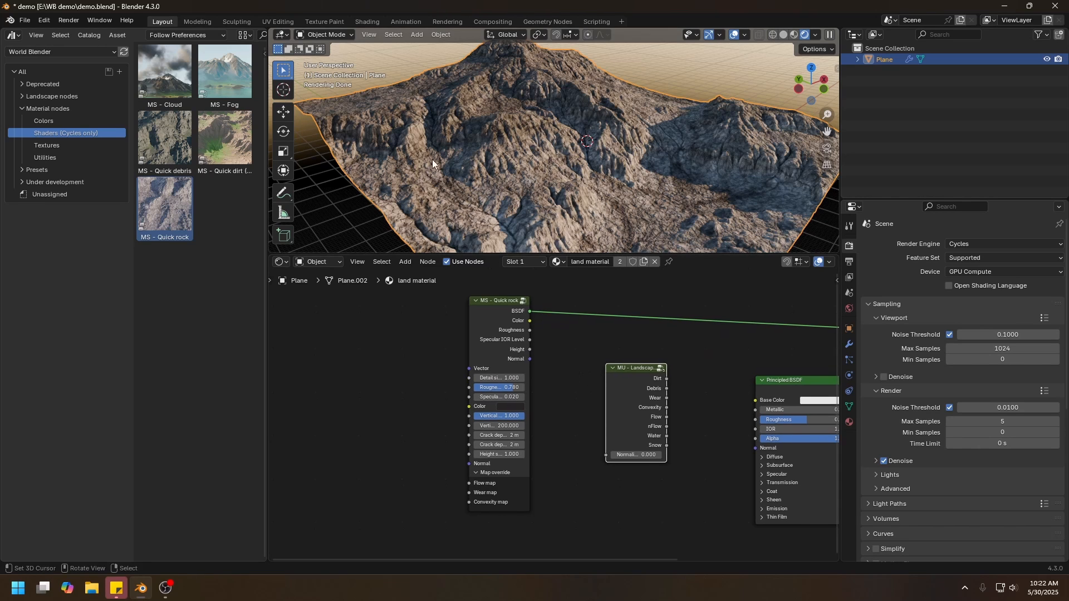
Set the Quick rock node's detail size to 0.3.
middle_click_drag(462, 174, 528, 166)
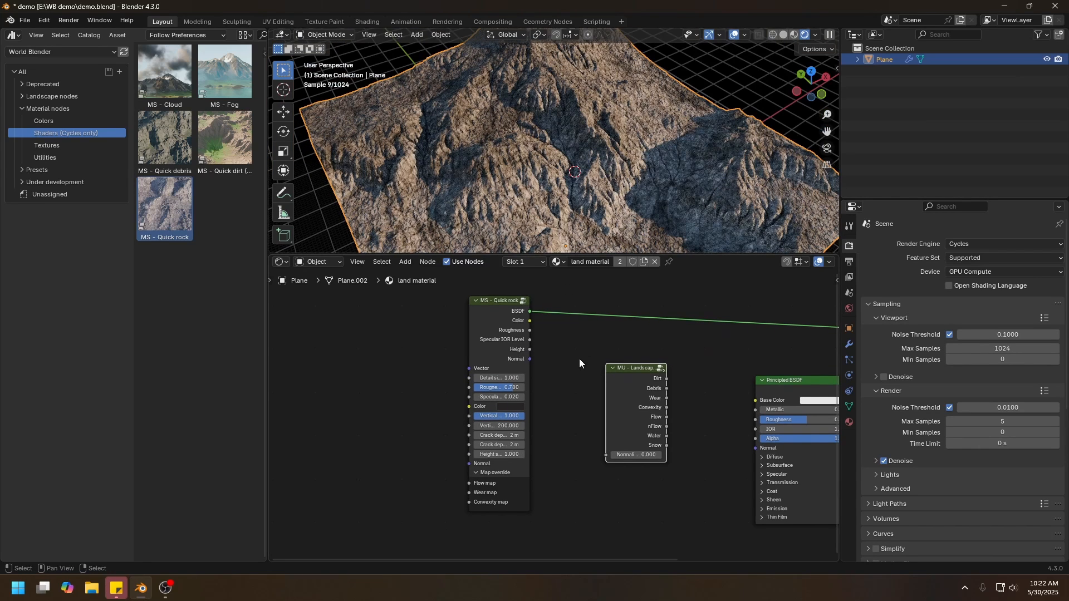
scroll(559, 392, "up", 1)
left_click(473, 369)
type("0.3")
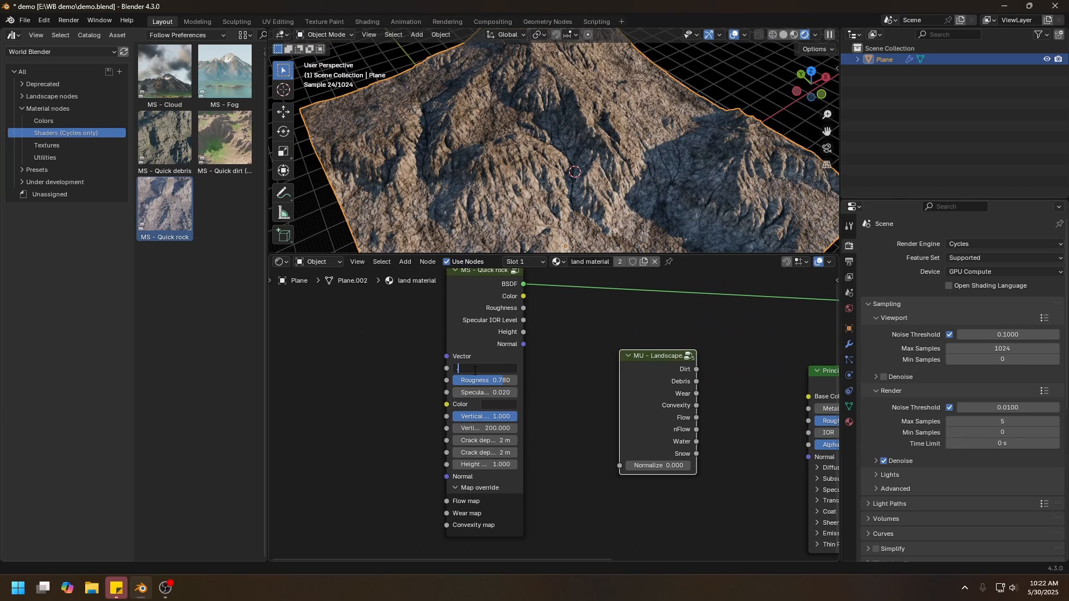
key("Return")
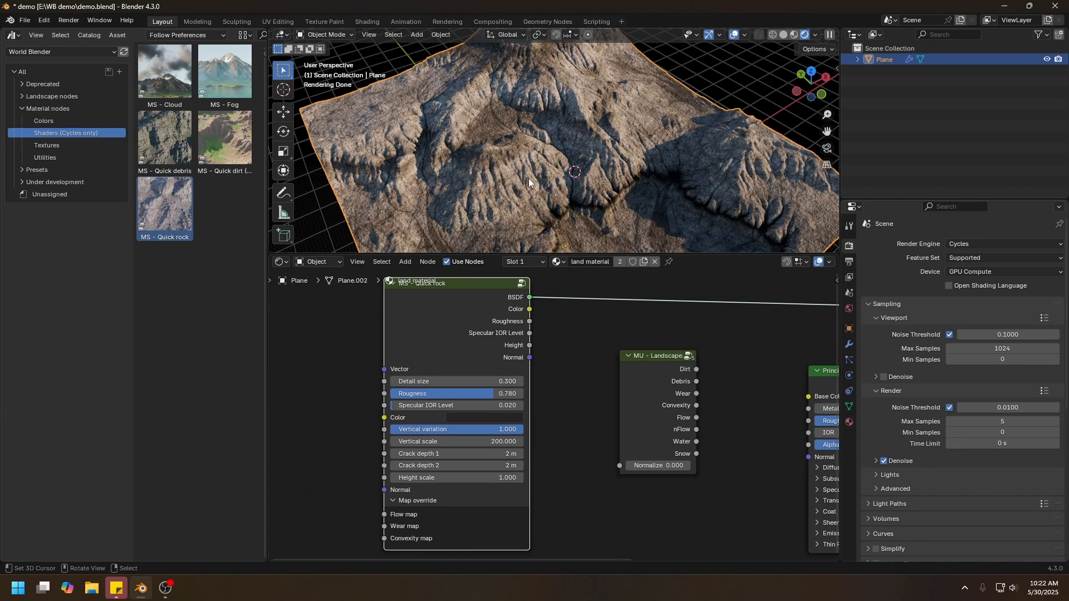
Preview the Quick rock node's color output up close and shift its base color to a near-neutral dark grey.
middle_click_drag(529, 178, 540, 148)
left_click(474, 300, "ctrl+shift")
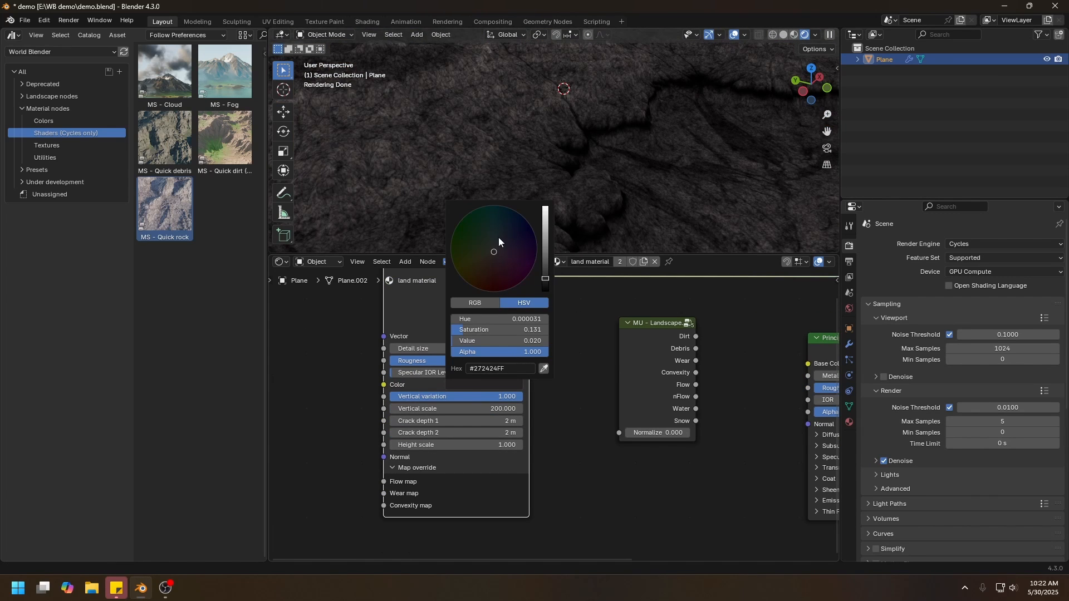
left_click_drag(494, 245, 497, 246)
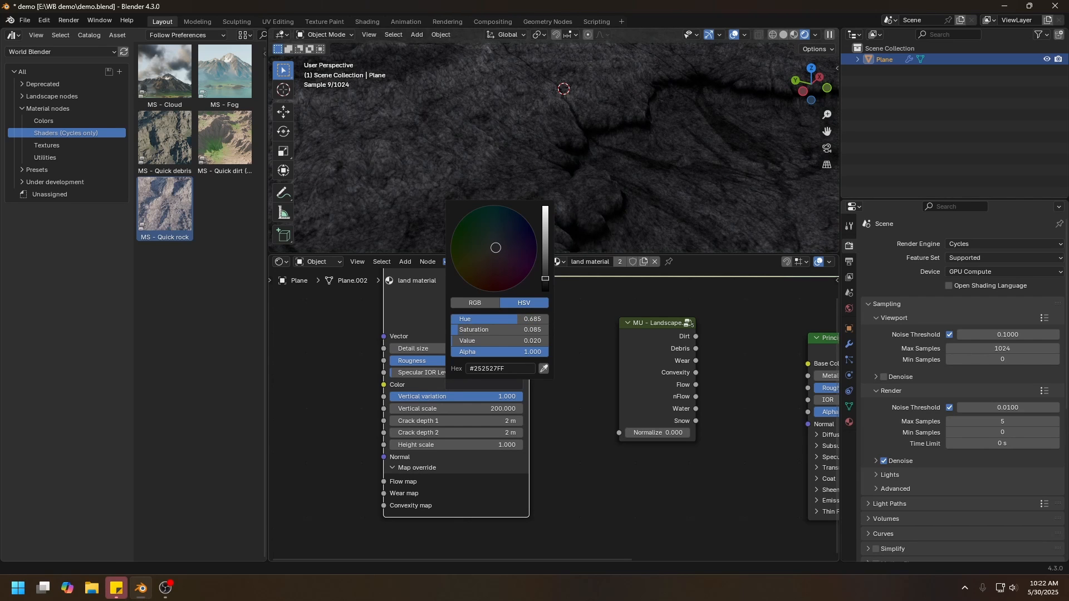
left_click_drag(495, 252, 494, 246)
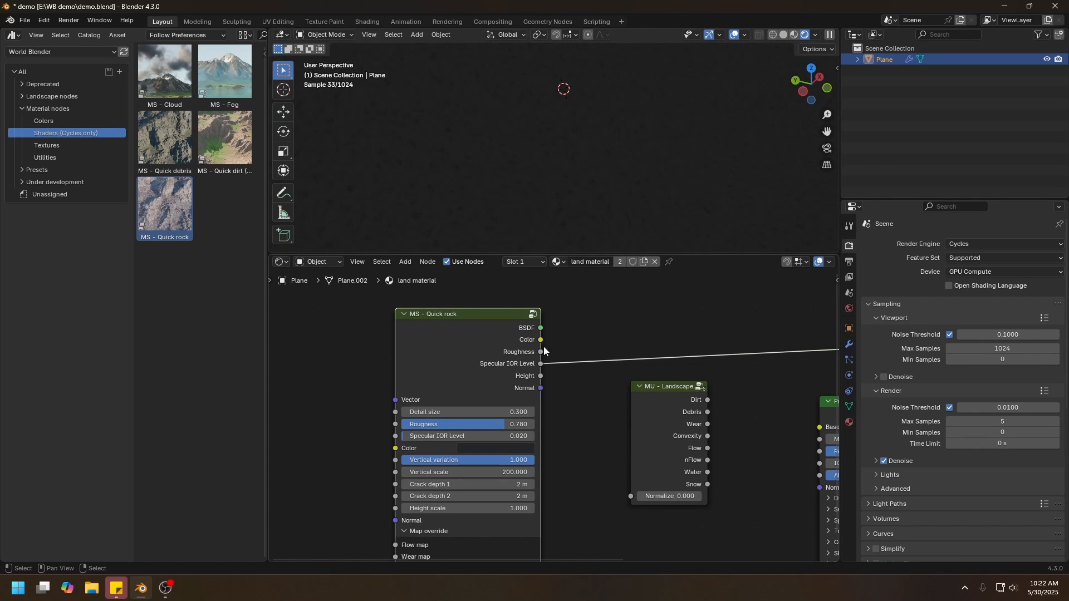
Preview the Quick rock node's remaining outputs on the terrain, ending with the Normal output.
left_click(500, 348, "ctrl+shift")
left_click(500, 349, "ctrl+shift")
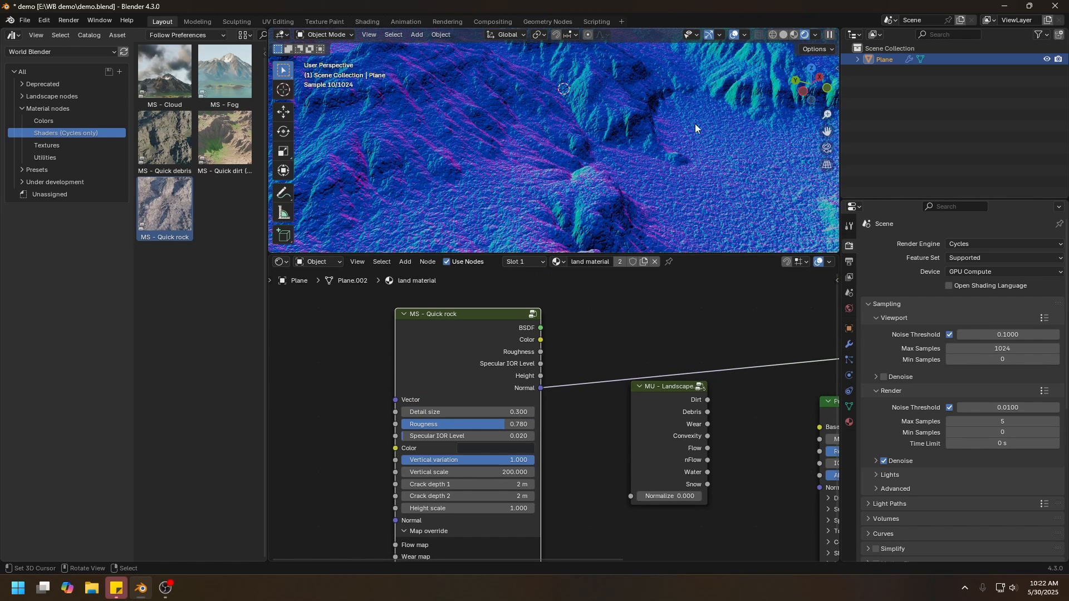
scroll(591, 443, "up", 1)
middle_click_drag(590, 443, 605, 352)
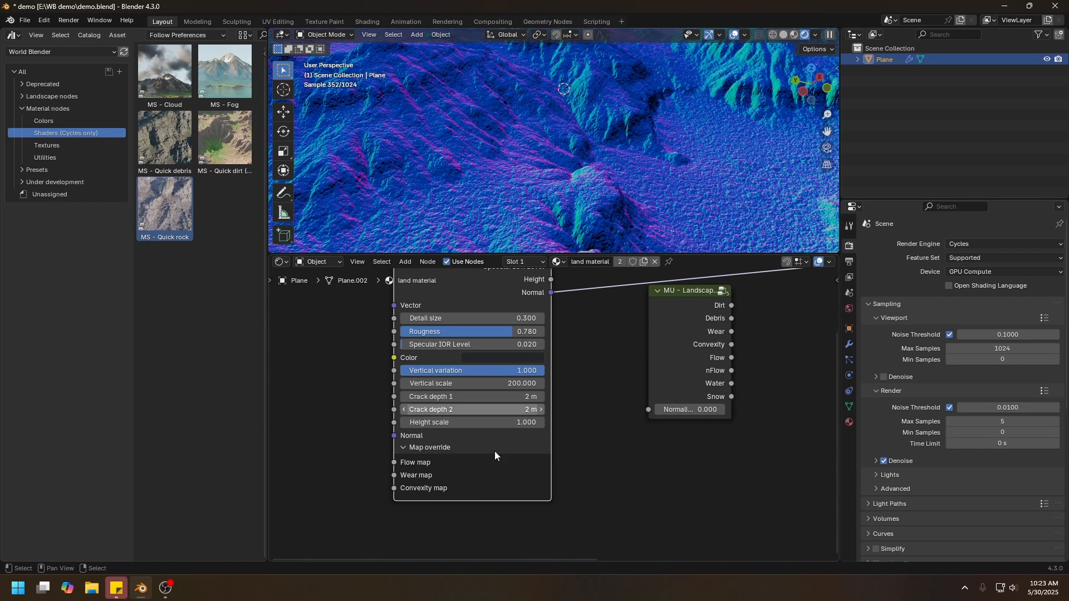
Set the Quick rock node's height scale to 0.3 and reconnect its BSDF to the surface output.
double_click(462, 421)
type("0.3")
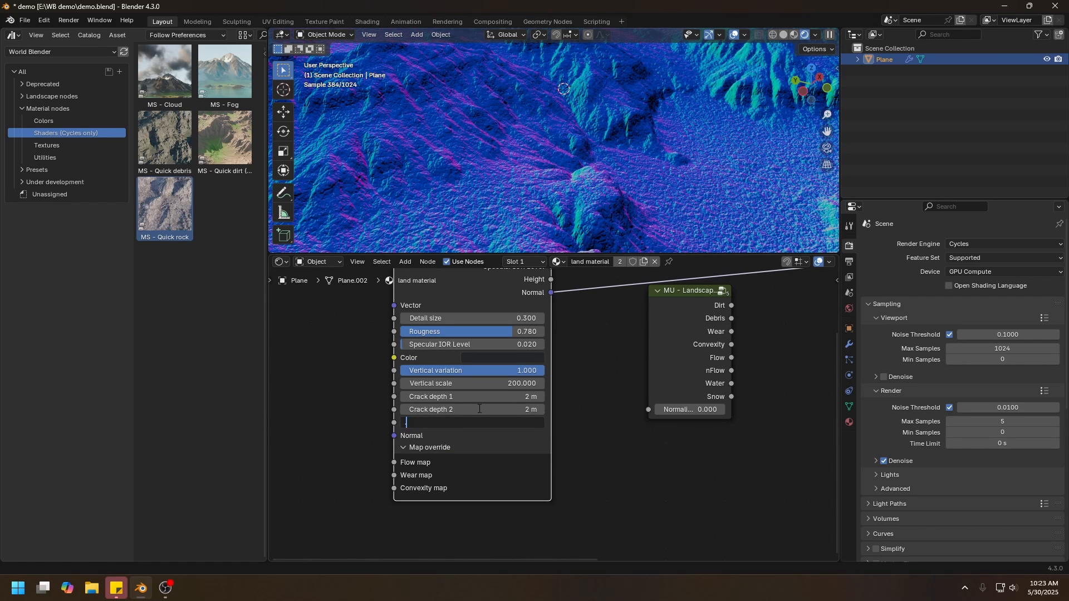
key("Return")
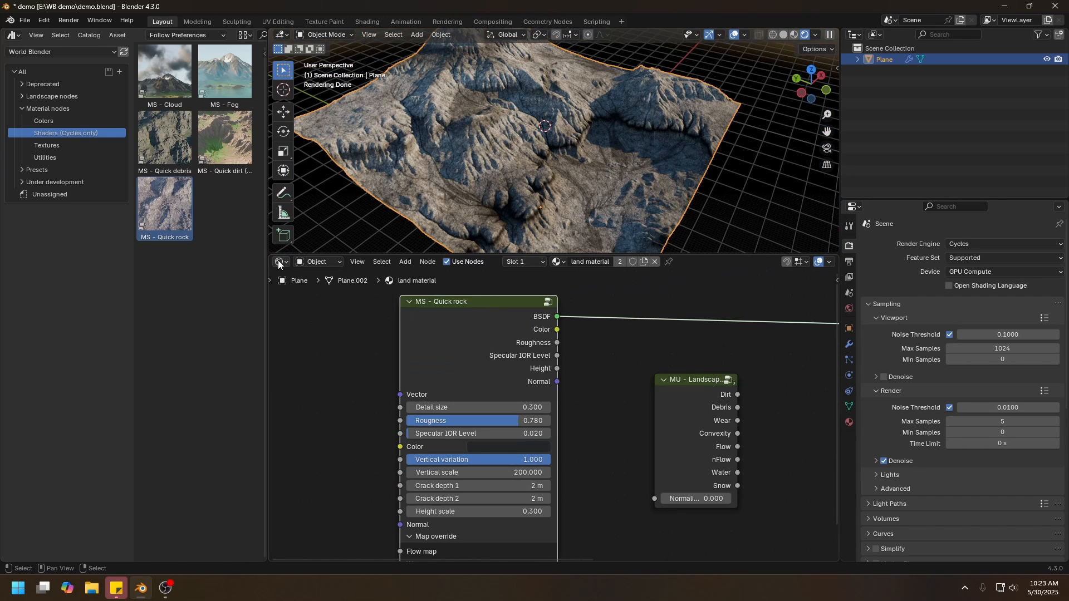
Return to the Geometry Node Editor and turn off Shade Smooth on the Landscape to Object node.
left_click(281, 262)
left_click(297, 354)
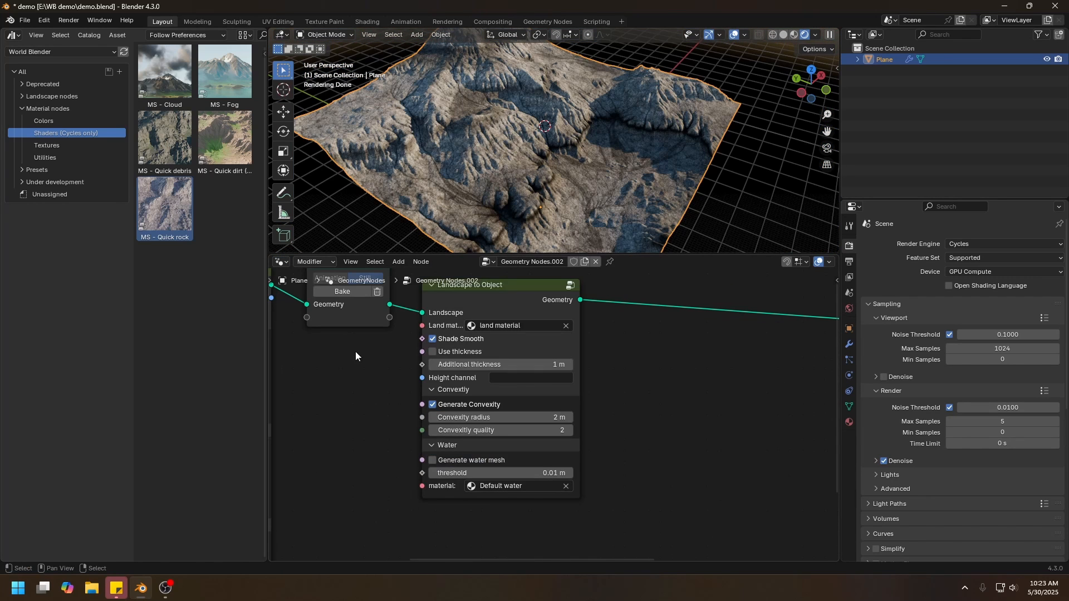
left_click(456, 338)
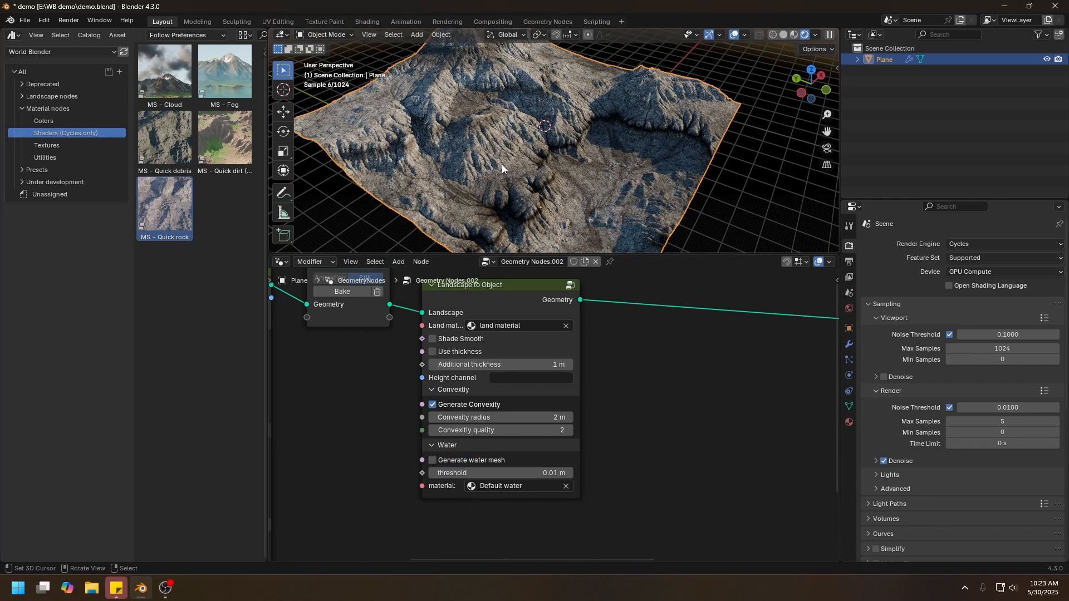
Inspect the terrain's flat shading up close in solid view, and turn Shade Smooth back on for the Landscape to Object node.
key("z")
mouse_move(523, 156)
middle_mouse_down("shift")
mouse_move(543, 177)
mouse_move(491, 179)
middle_mouse_up("shift")
left_click(628, 168)
scroll(534, 165, "up", 5)
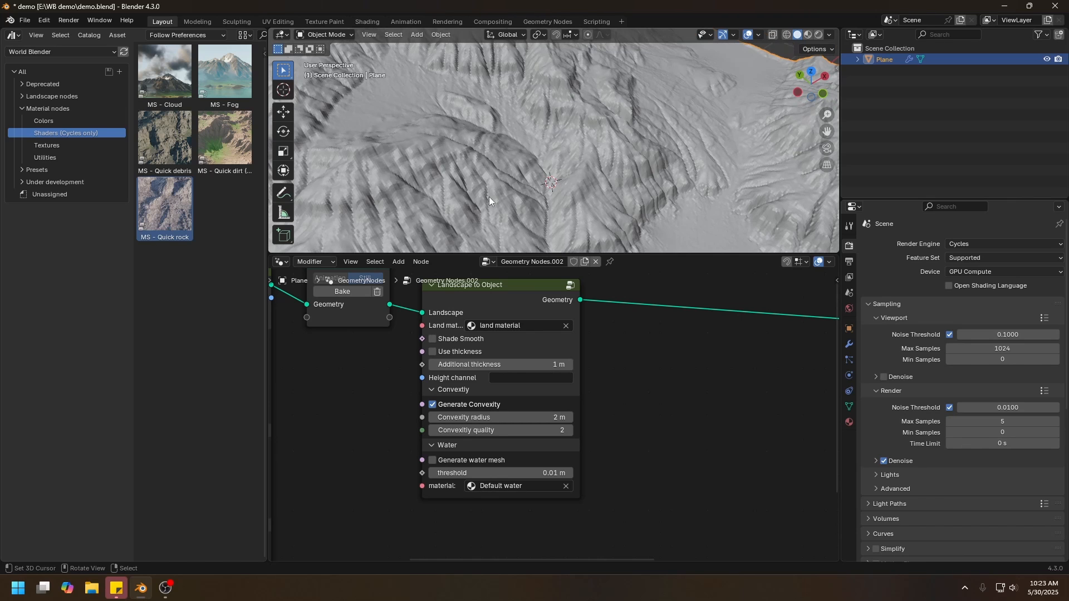
scroll(516, 182, "down", 5)
scroll(533, 195, "up", 5)
left_click(453, 339)
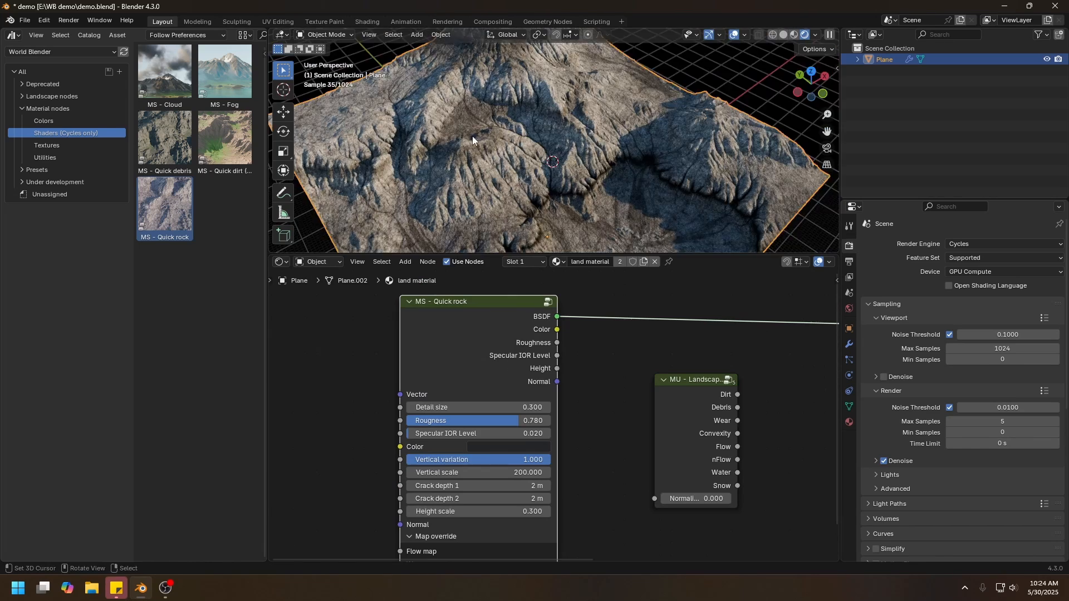
In the land material's shader nodes, set the Quick rock vertical variation to 0.751 and the vertical scale to 65.9.
middle_click_drag(473, 136, 415, 108)
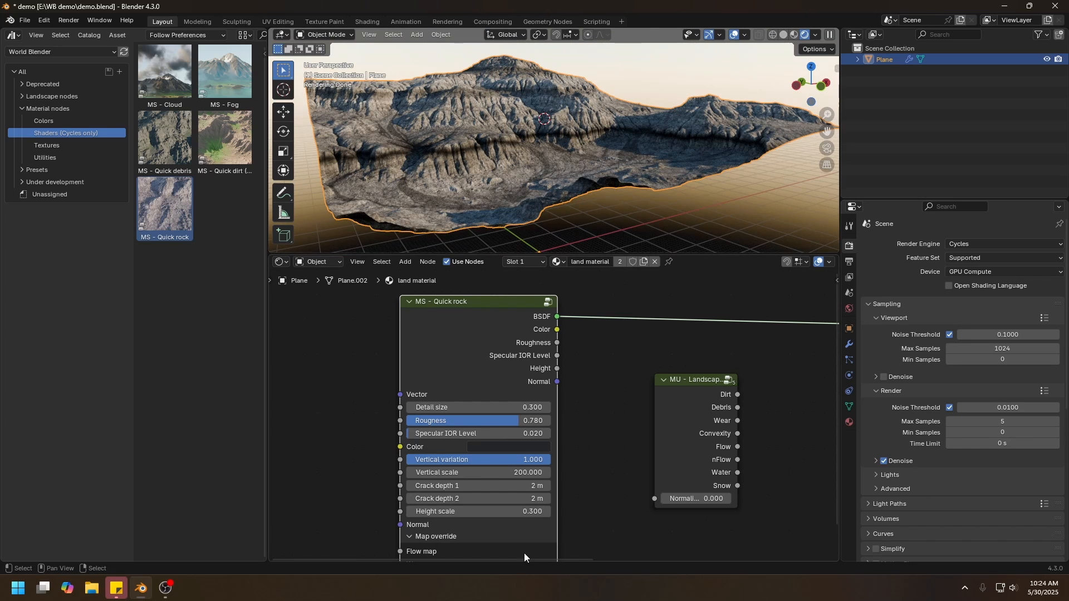
key("BackSpace")
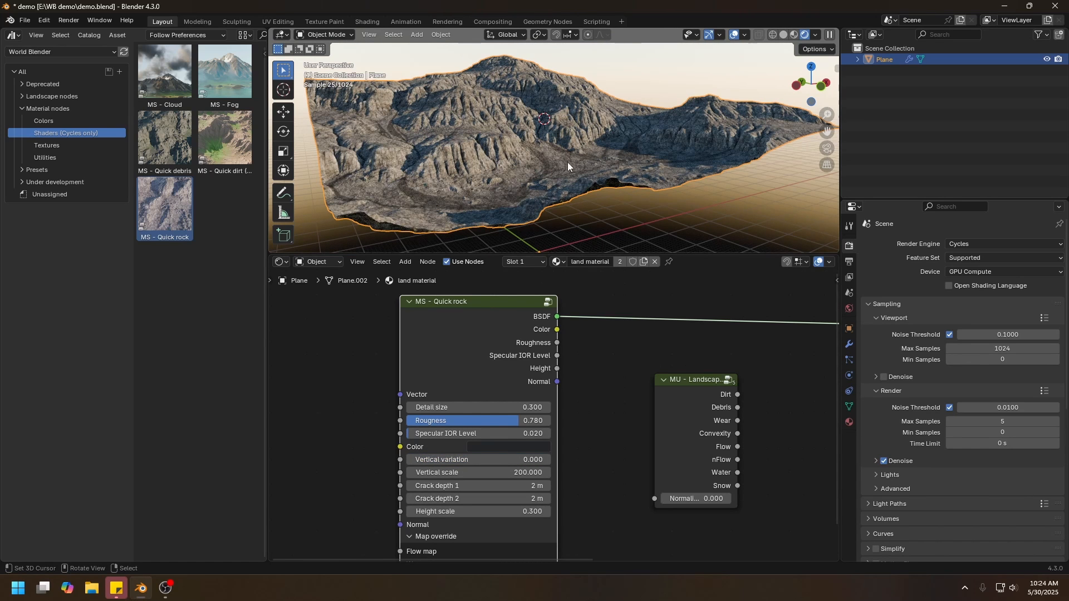
left_click_drag(452, 460, 496, 473)
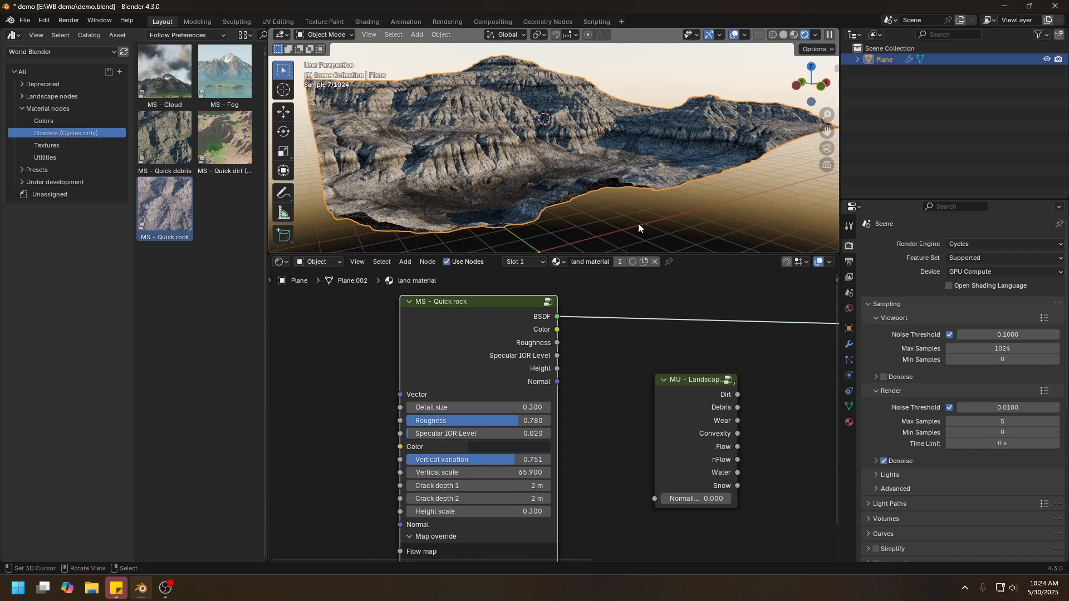
middle_click_drag(564, 430, 564, 422)
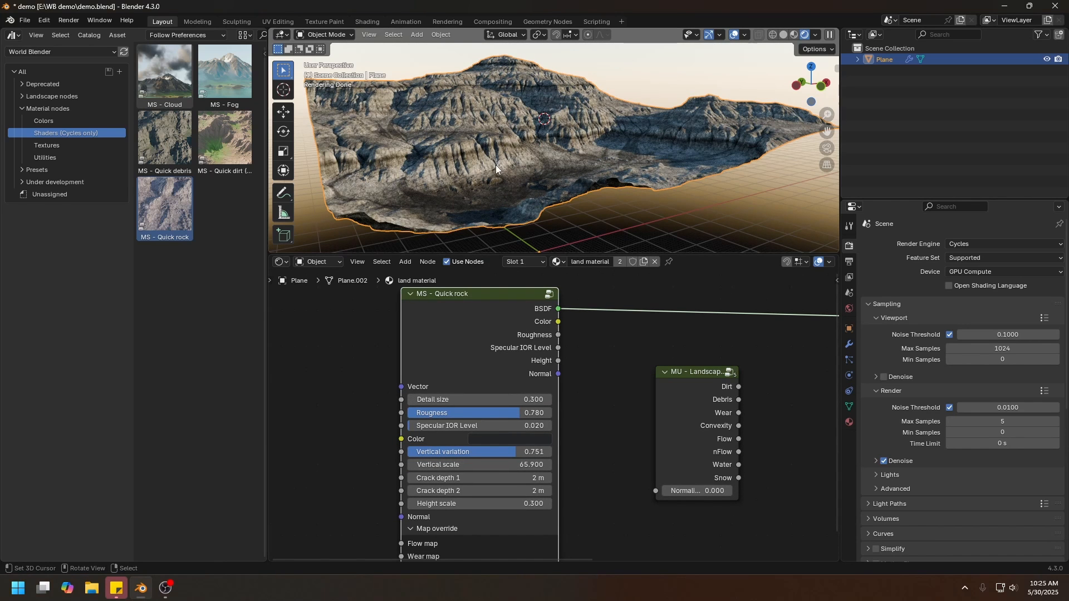
Change the Quick rock base color to a slightly brighter reddish brown with hue about 0.061 and saturation about 0.5.
left_click(532, 439)
left_click(514, 302)
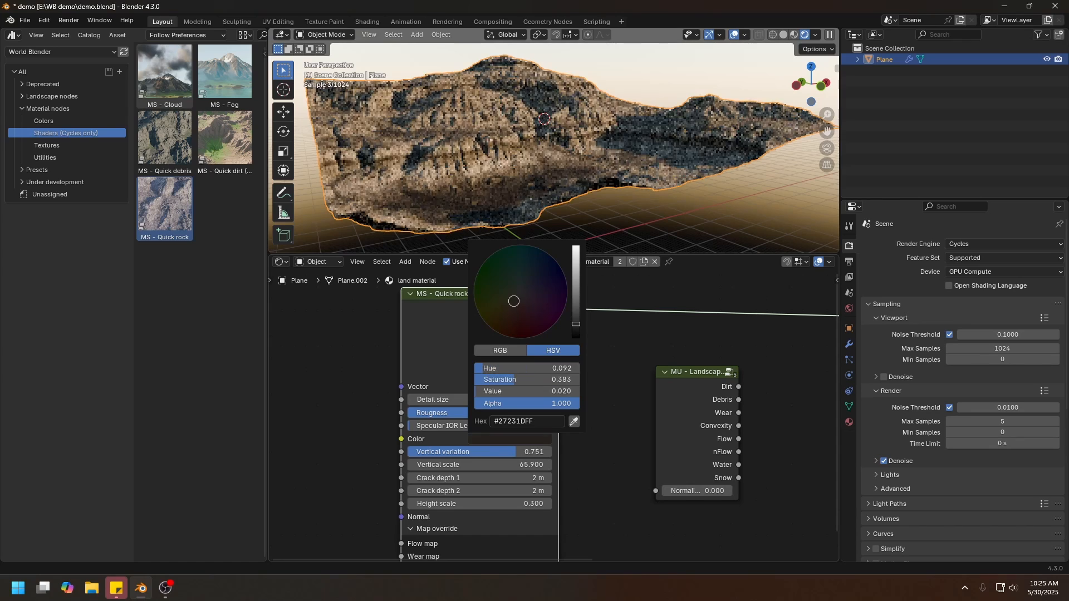
left_click_drag(513, 301, 514, 306)
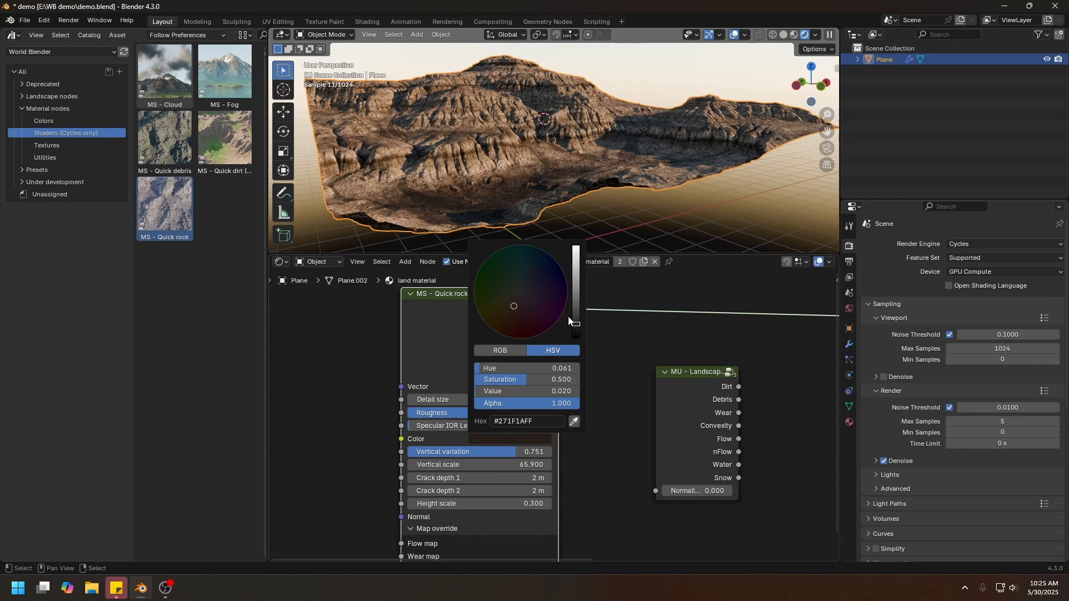
left_click(578, 318)
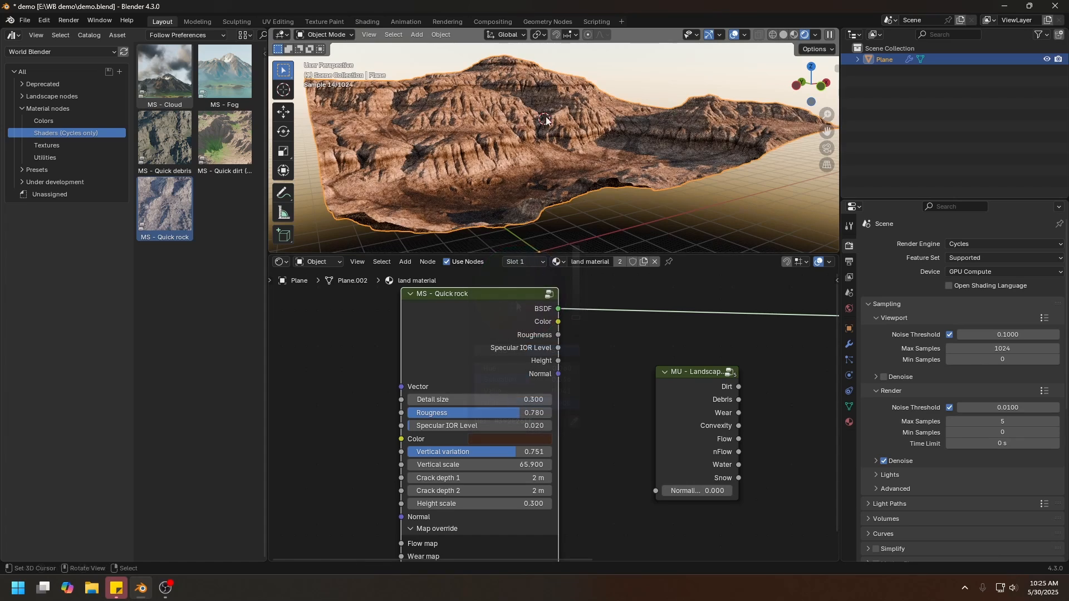
middle_click_drag(546, 120, 546, 175)
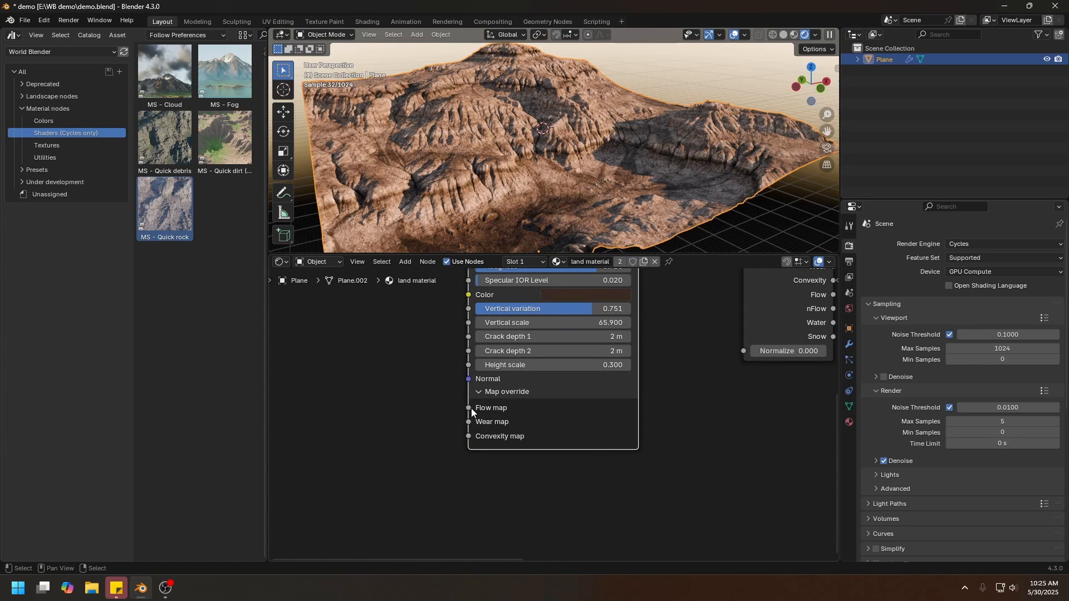
Place the MU - Landscape node ahead of the Quick rock node's map override inputs, leaving space between them.
left_click_drag(780, 301, 354, 395)
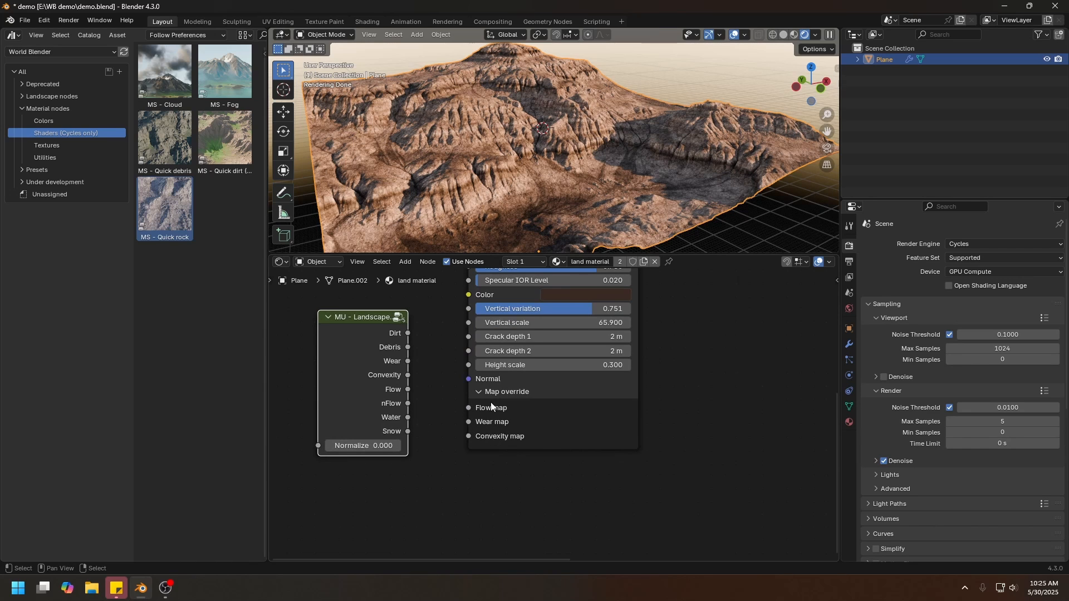
middle_click_drag(448, 449, 452, 449)
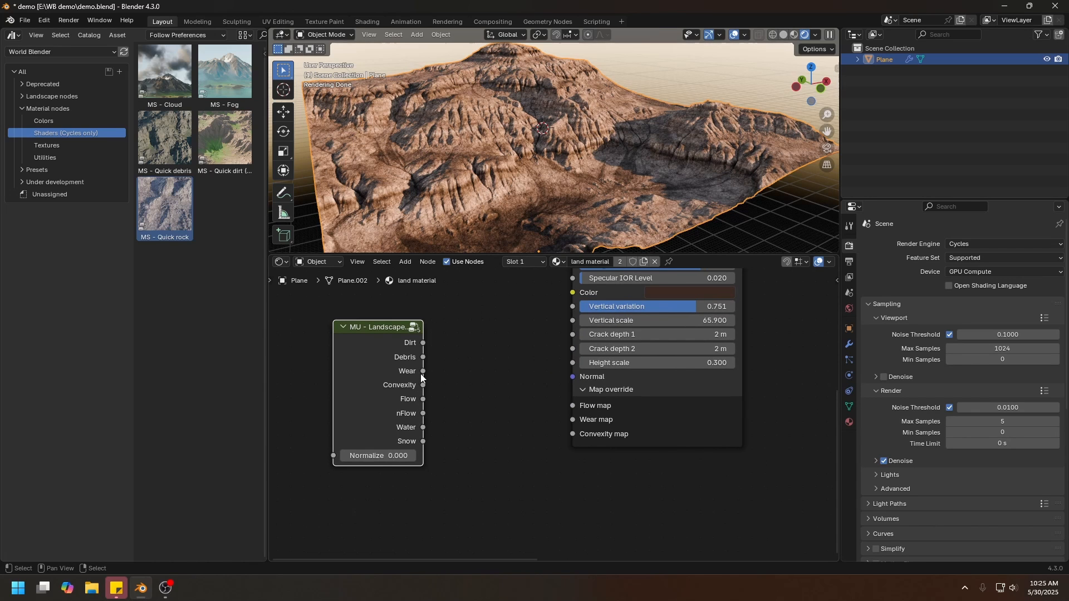
left_click_drag(422, 372, 490, 470)
middle_click_drag(430, 385, 482, 388)
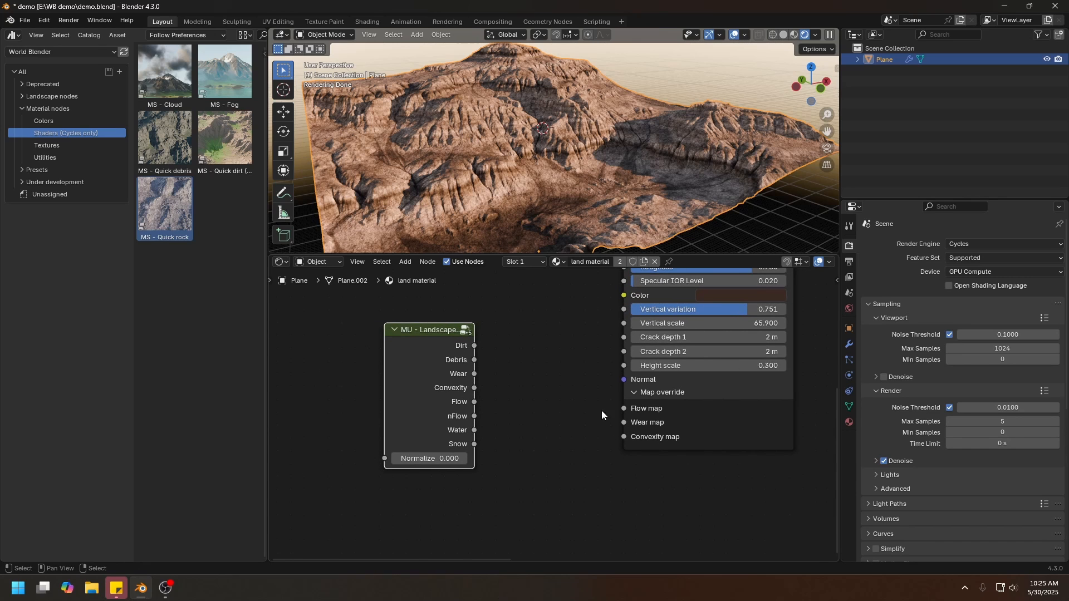
middle_click_drag(592, 423, 667, 412)
left_click_drag(499, 376, 367, 390)
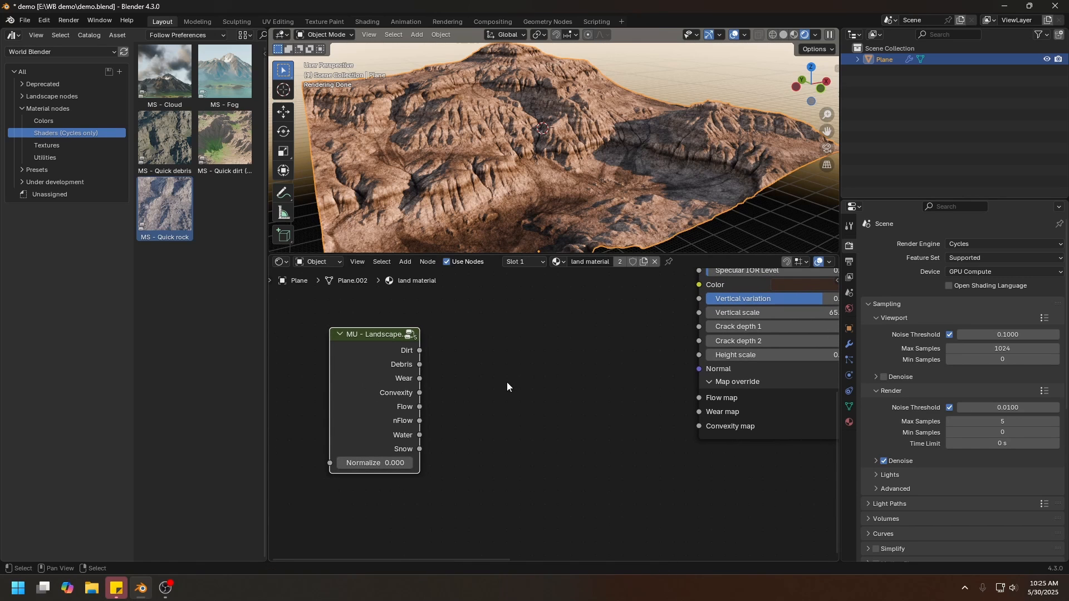
Route the landscape Flow output through a new Float Curve into Quick rock's Flow map, raising the curve's middle to about 0.42, 0.70.
key("shift+a")
key("q")
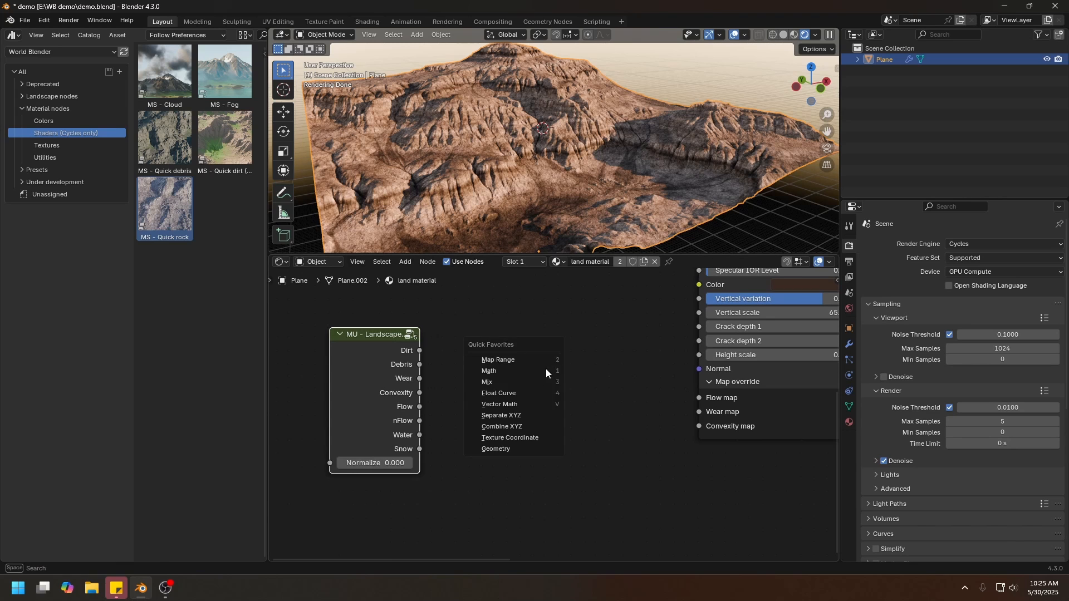
left_click(526, 392)
left_click_drag(419, 407, 494, 502)
left_click_drag(645, 334, 699, 398)
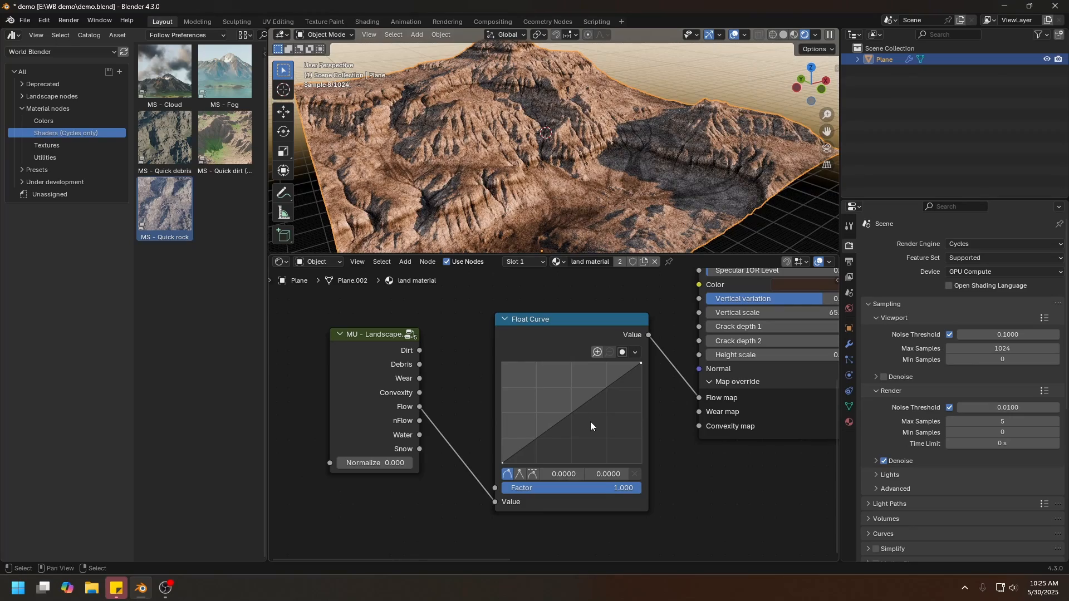
left_click_drag(573, 415, 559, 392)
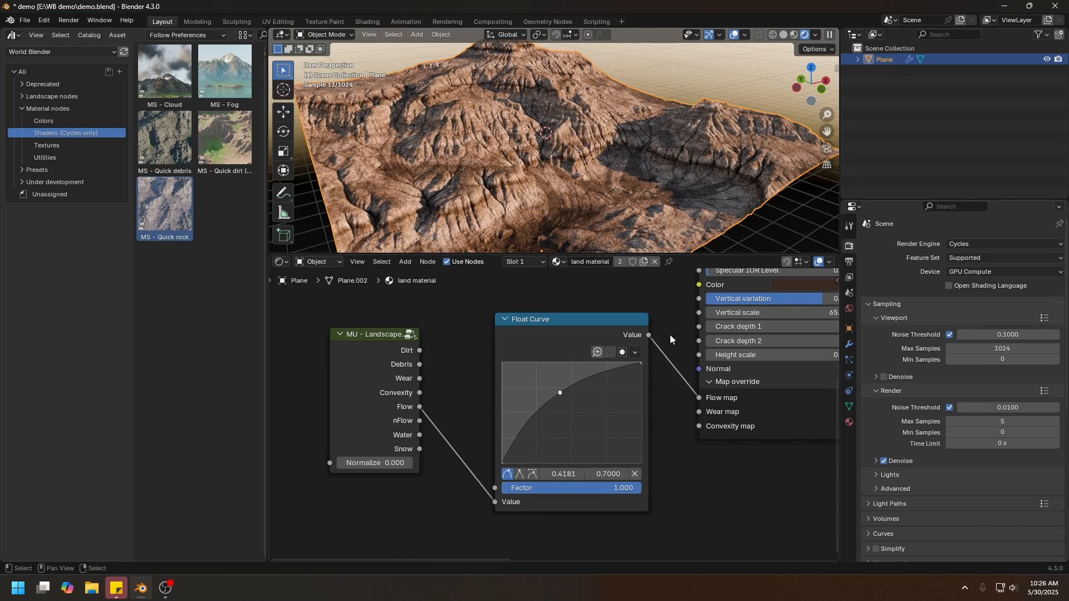
Cut the link into Quick rock's Flow map and delete the MU - Landscape and Float Curve nodes.
right_click_drag(676, 329, 673, 387, "ctrl")
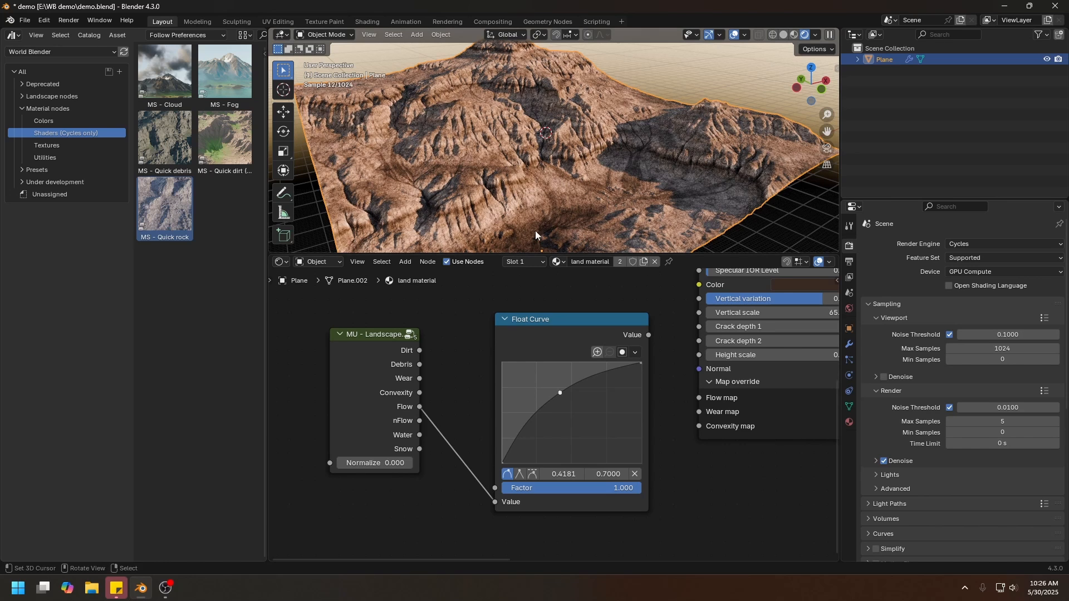
left_click_drag(379, 334, 378, 329)
left_click(573, 323)
key("Delete")
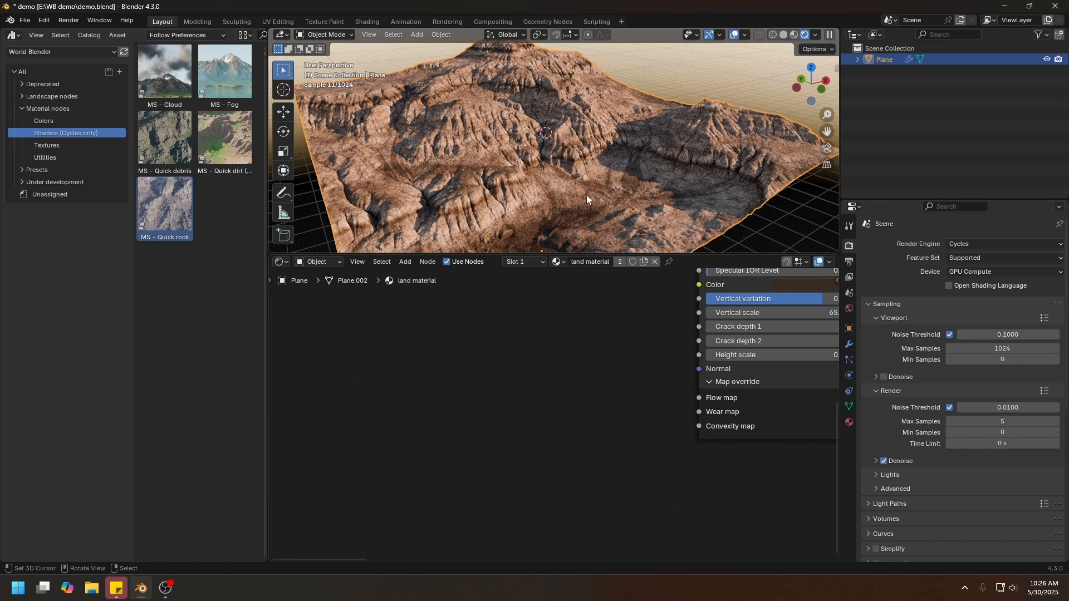
Add the MS - Quick dirt shader from the asset library and connect its BSDF to the material's surface output.
middle_click_drag(713, 351, 442, 373)
scroll(466, 362, "down", 3)
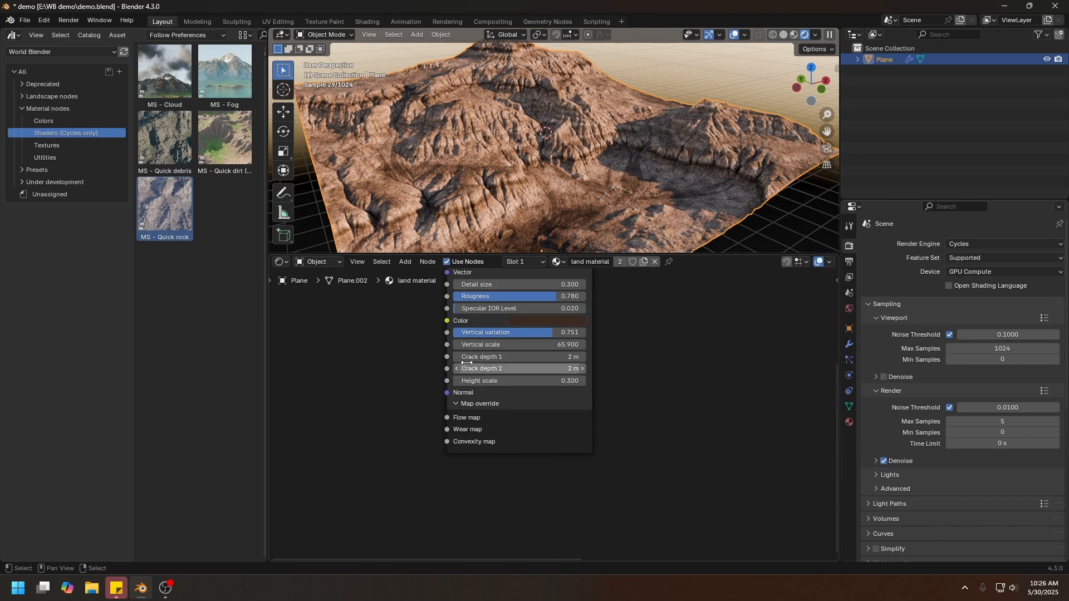
middle_click_drag(530, 354, 544, 389)
left_click_drag(527, 302, 470, 308)
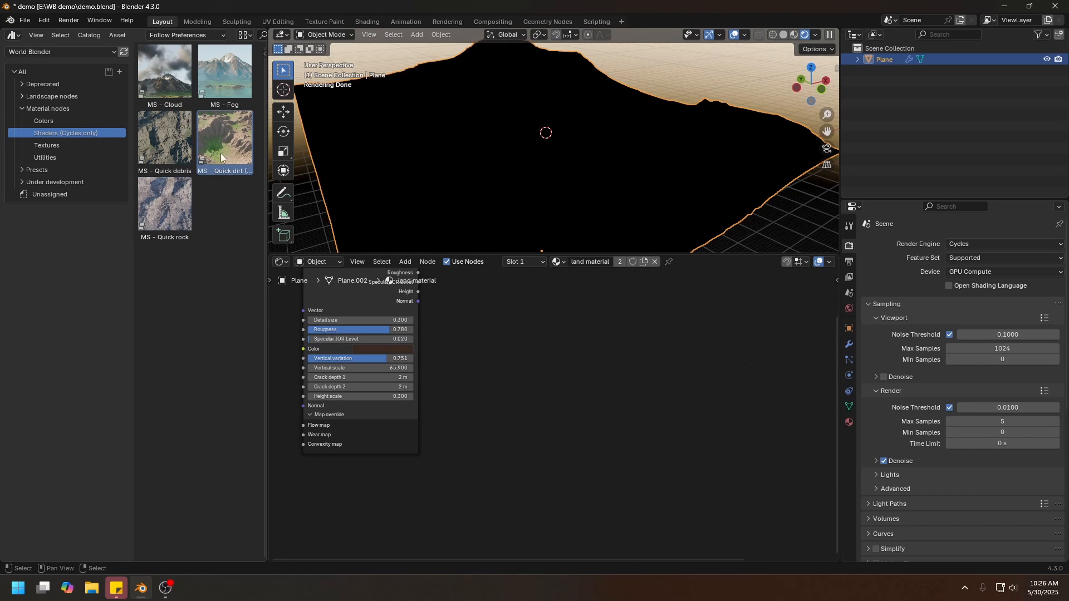
left_click_drag(223, 129, 604, 307)
middle_click_drag(650, 340, 550, 343)
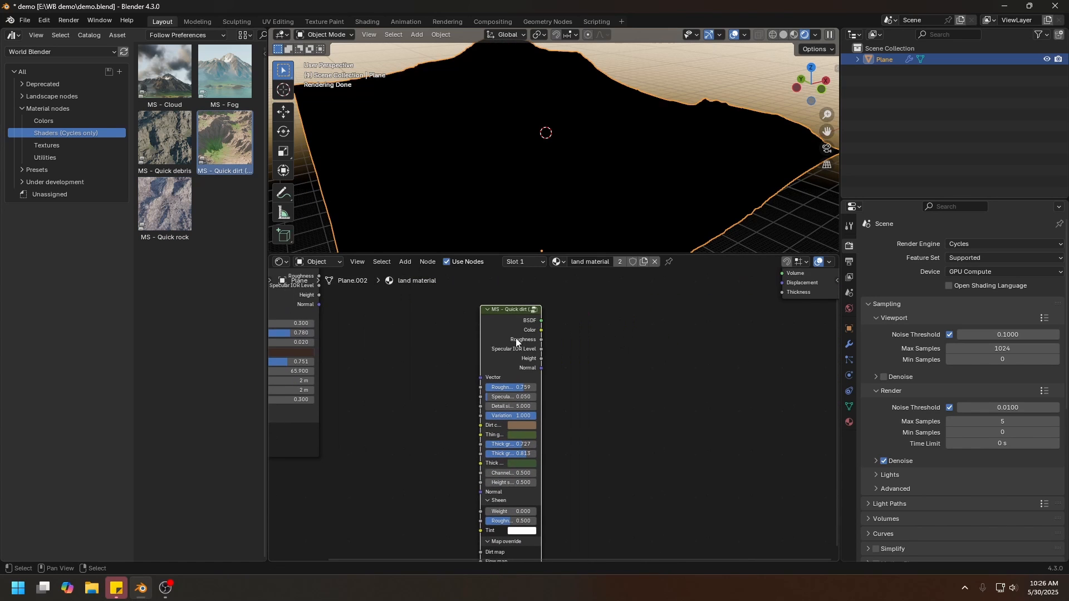
left_click(509, 335, "ctrl+shift")
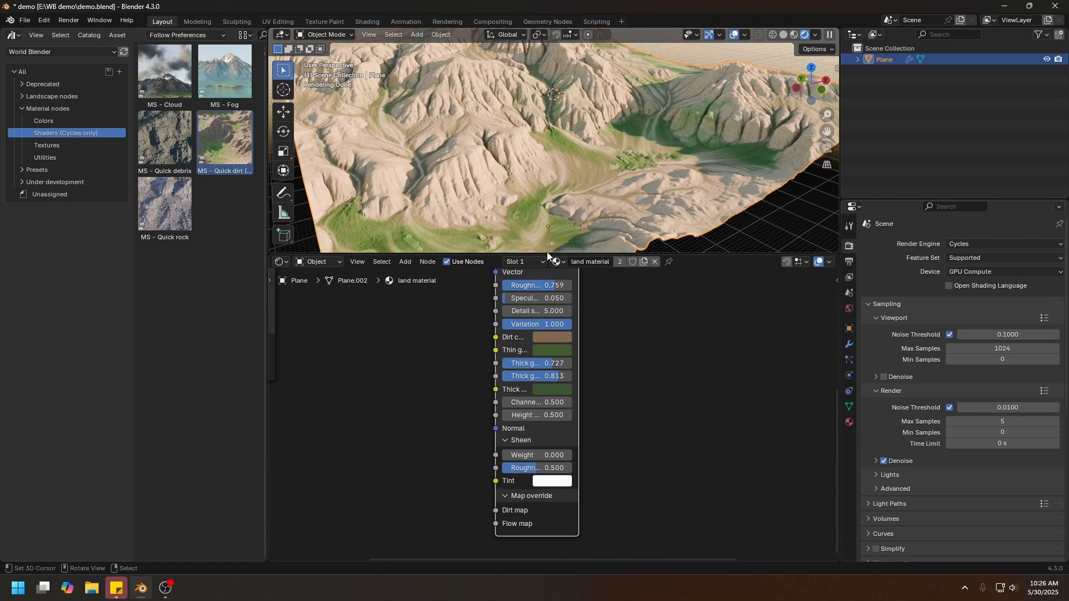
Change the Quick dirt node's dirt color to a darker, more saturated reddish brown.
left_click(553, 338)
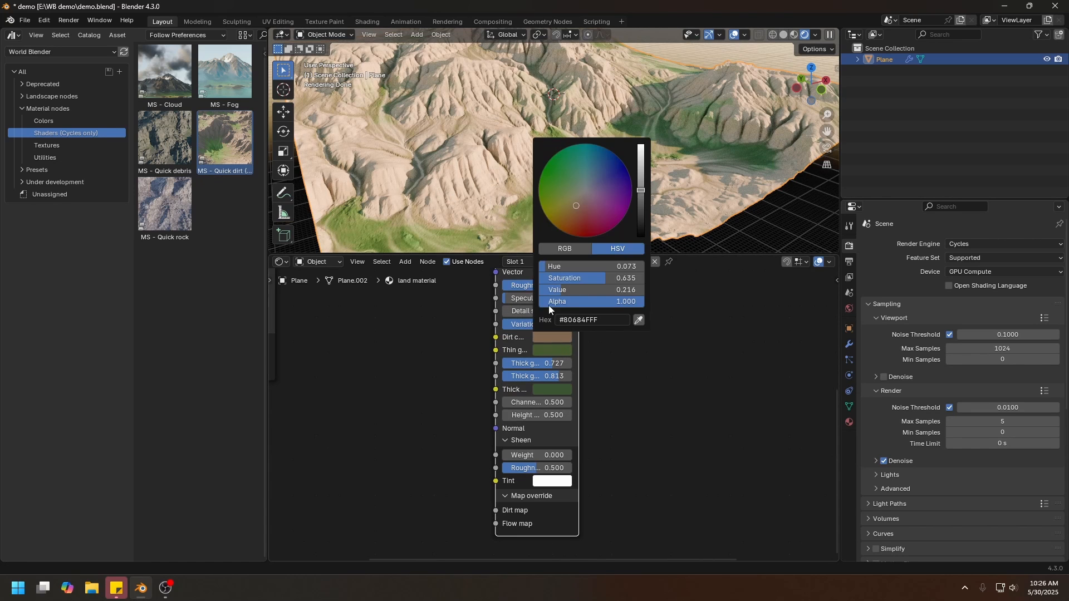
left_click_drag(578, 213, 574, 216)
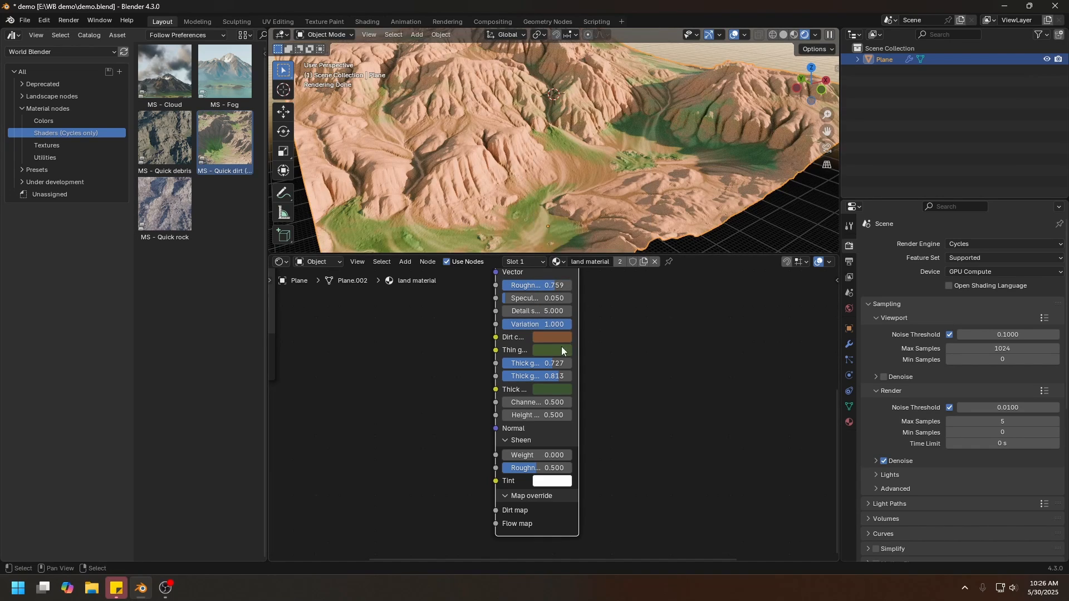
left_click(552, 349)
left_click(560, 337)
left_click(641, 198)
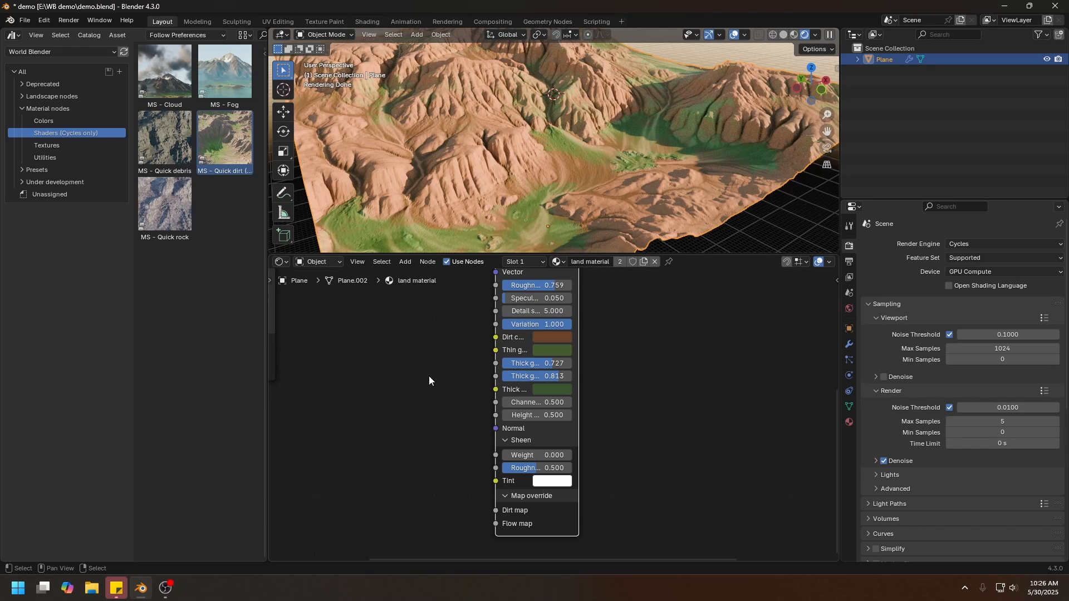
Add the MU - Landscape node from the material utilities assets and place it above and before the Quick rock node.
scroll(423, 374, "down", 2)
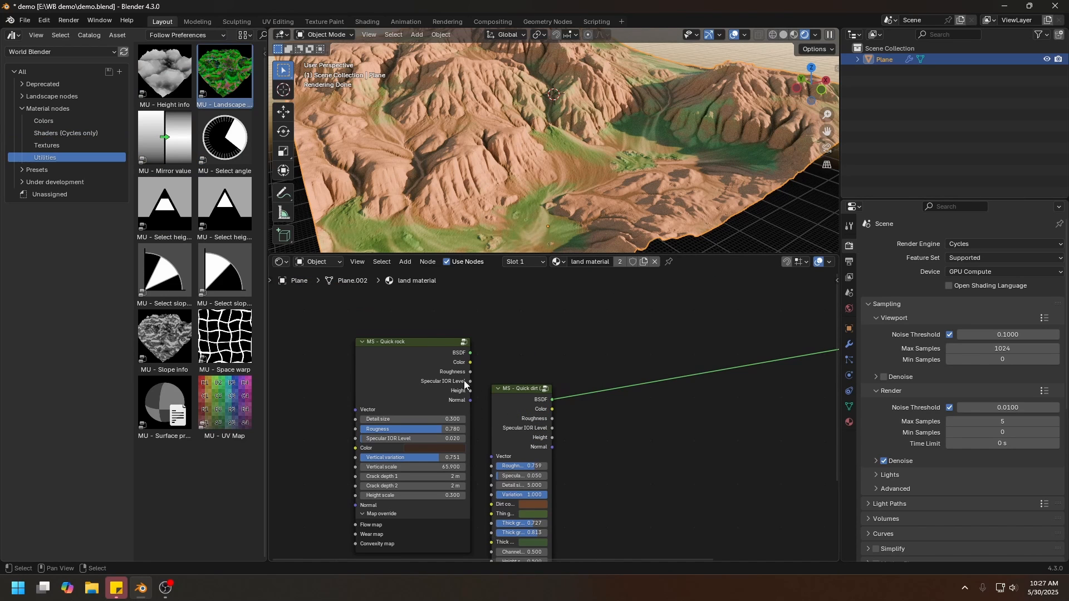
middle_click_drag(465, 381, 525, 400)
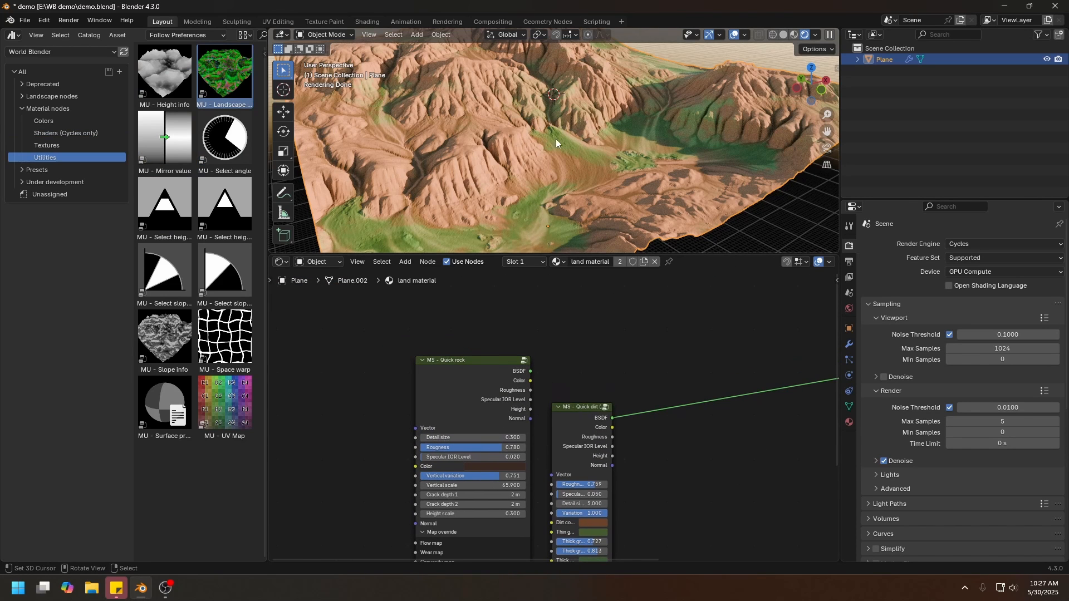
scroll(488, 145, "up", 4)
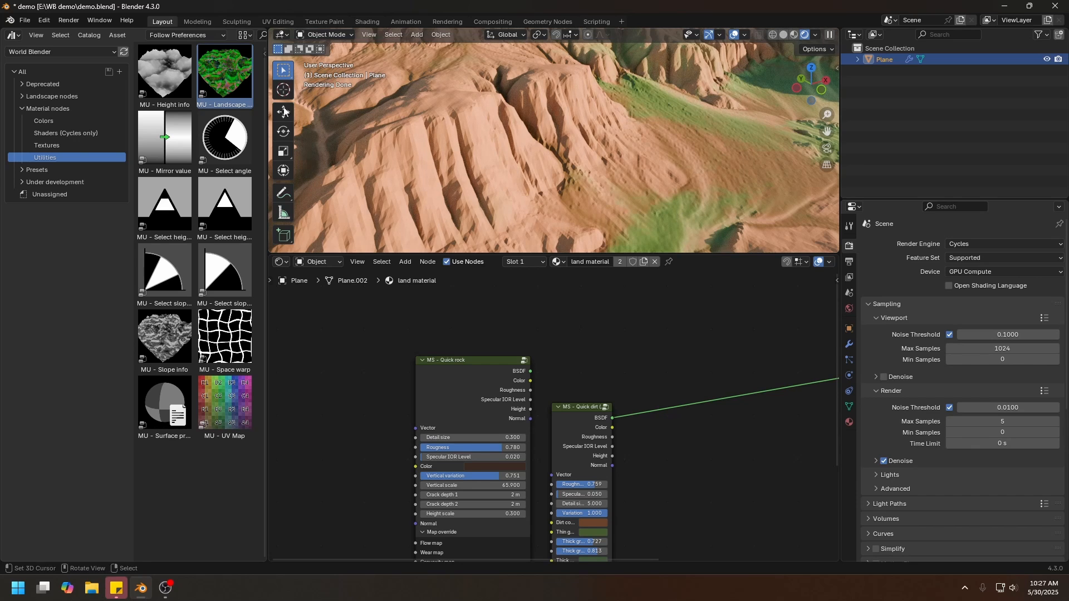
left_click_drag(225, 78, 369, 336)
left_click(366, 344)
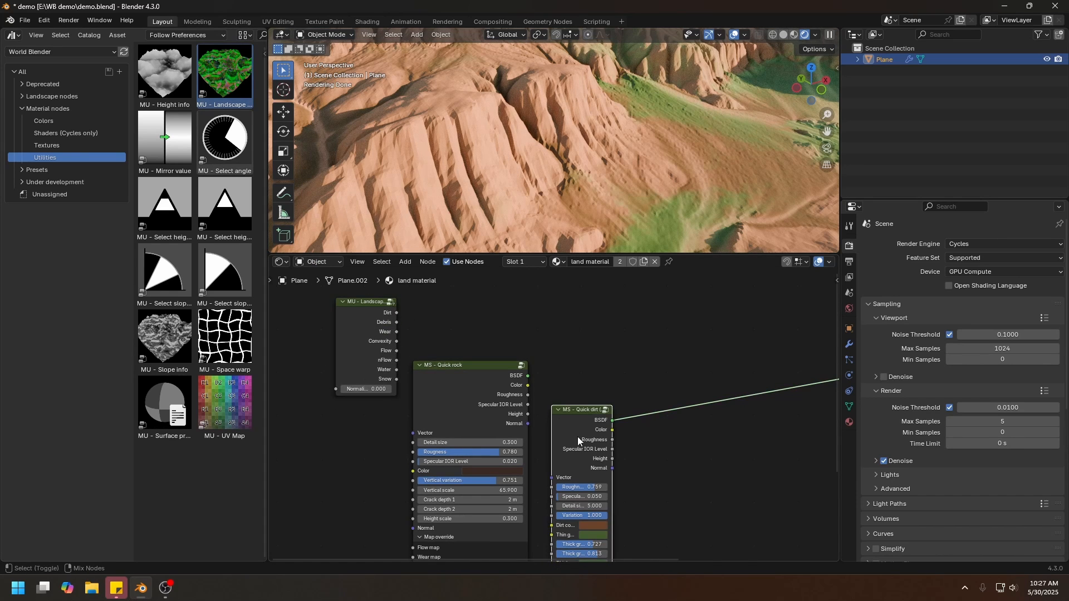
Combine the Quick rock and Quick dirt BSDFs in a Mix Shader and drive its factor with the landscape Dirt output.
right_click_drag(578, 437, 490, 410, "ctrl+shift")
left_click_drag(679, 386, 744, 308)
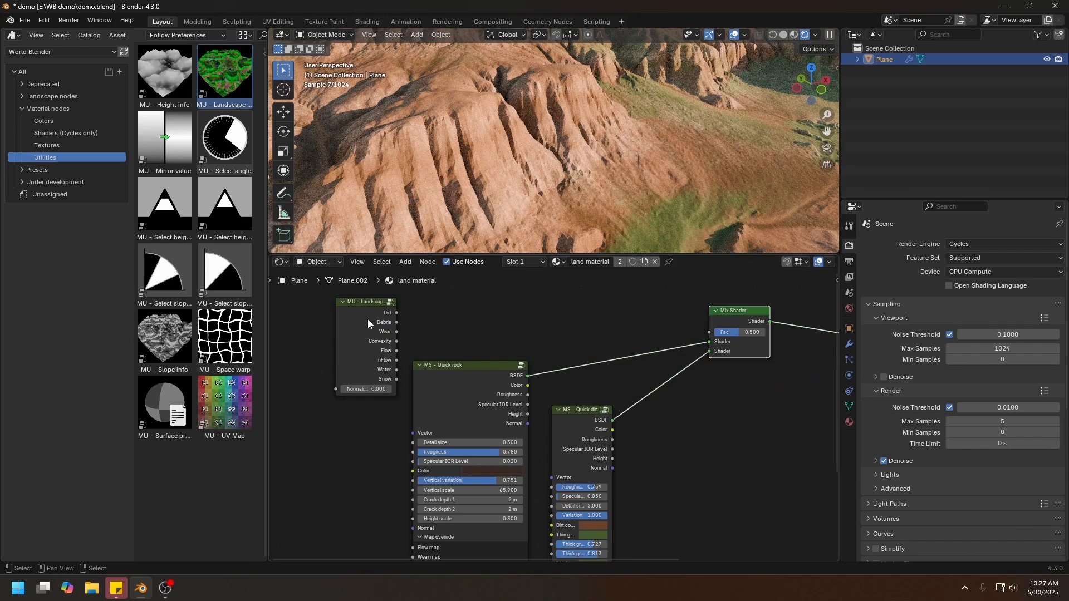
left_click_drag(368, 322, 715, 333)
scroll(609, 155, "down", 8)
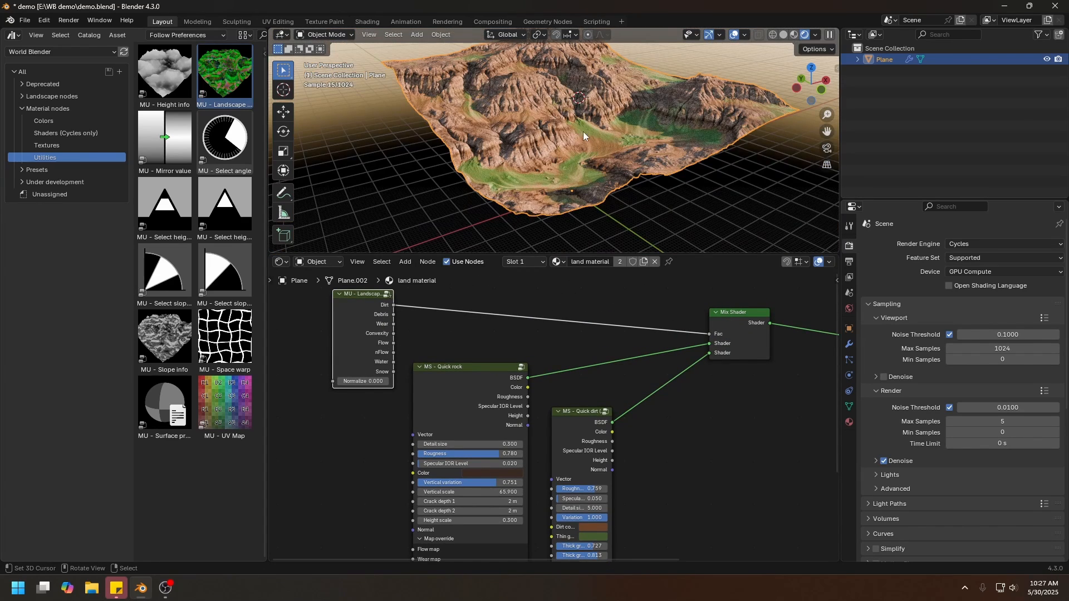
middle_click_drag(620, 138, 517, 141)
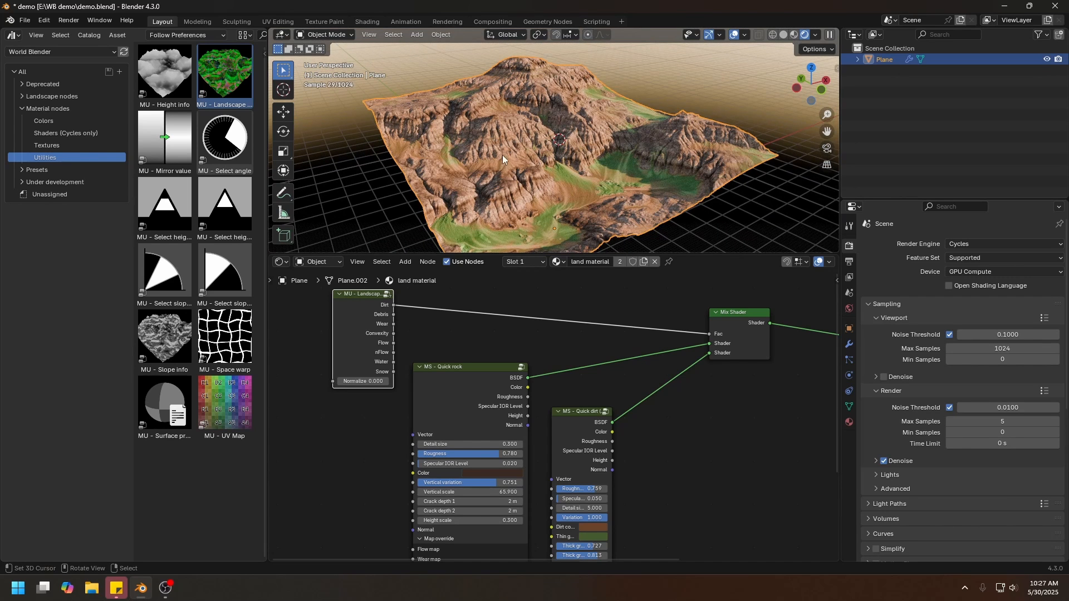
Change the Quick dirt node's thin grass color to a muted olive, about #575A41.
scroll(723, 518, "up", 2)
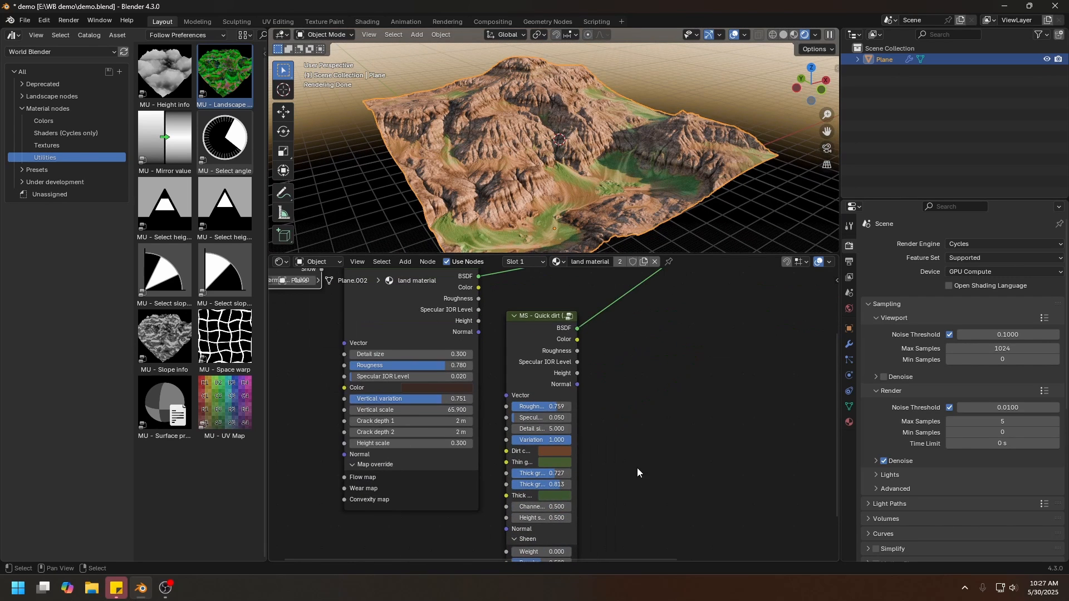
left_click(563, 462)
left_click(570, 342)
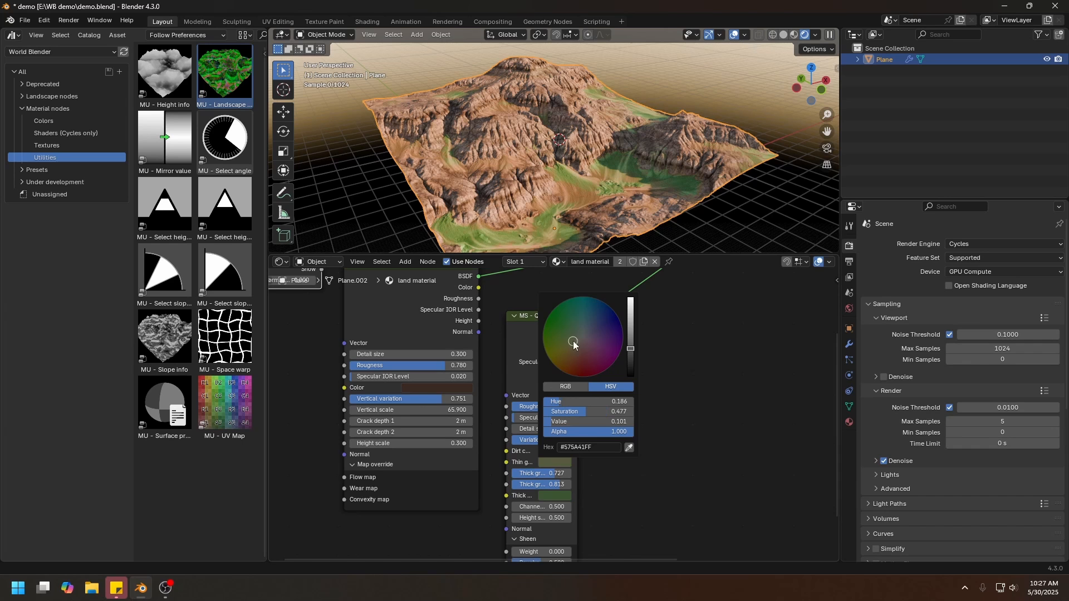
scroll(657, 415, "up", 1)
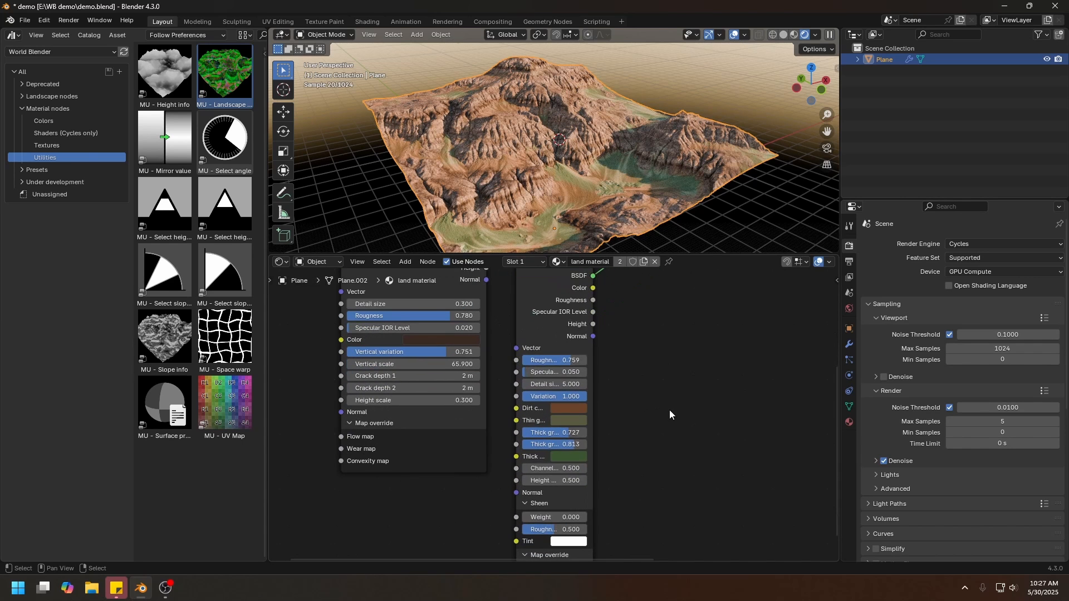
Change the Quick dirt node's thick grass color to a muted olive and set its thick grass and thick grass coverage to 0.
left_click(573, 455)
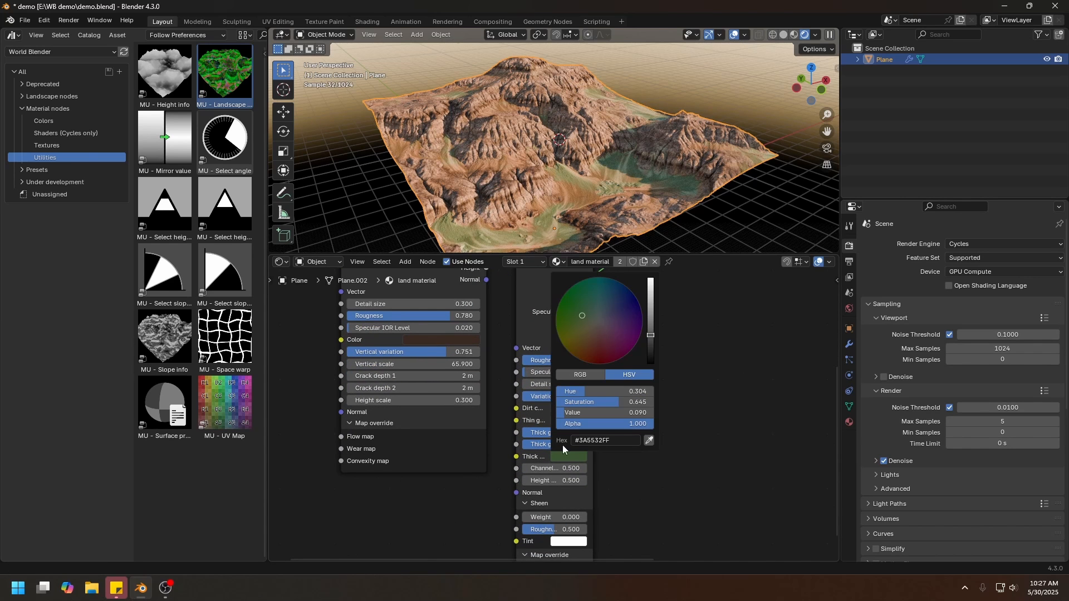
left_click(586, 323)
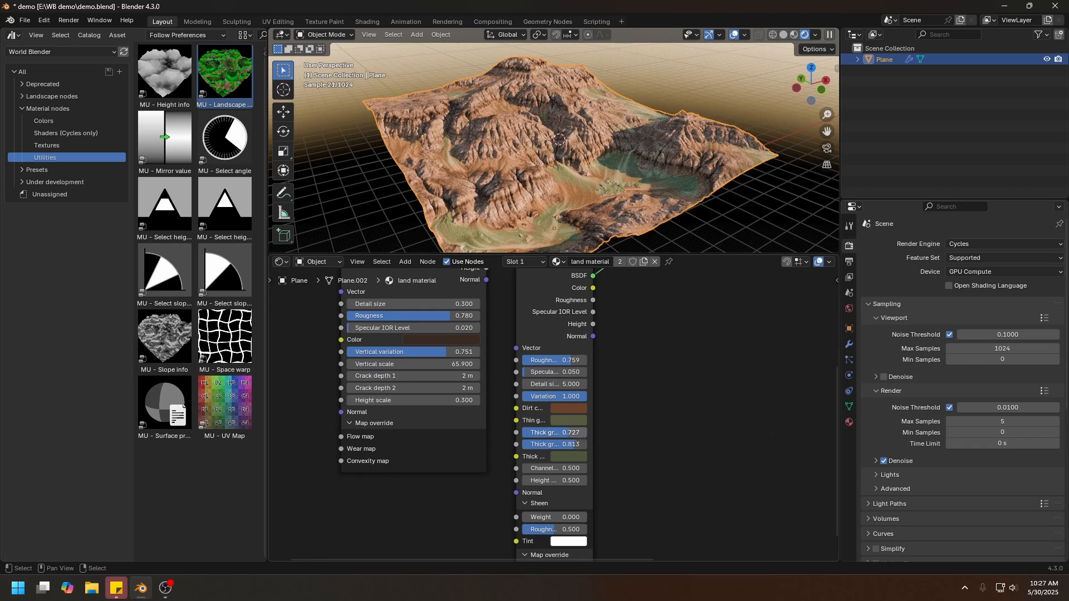
left_click_drag(575, 434, 518, 435)
left_click_drag(592, 428, 567, 446)
scroll(549, 175, "up", 4)
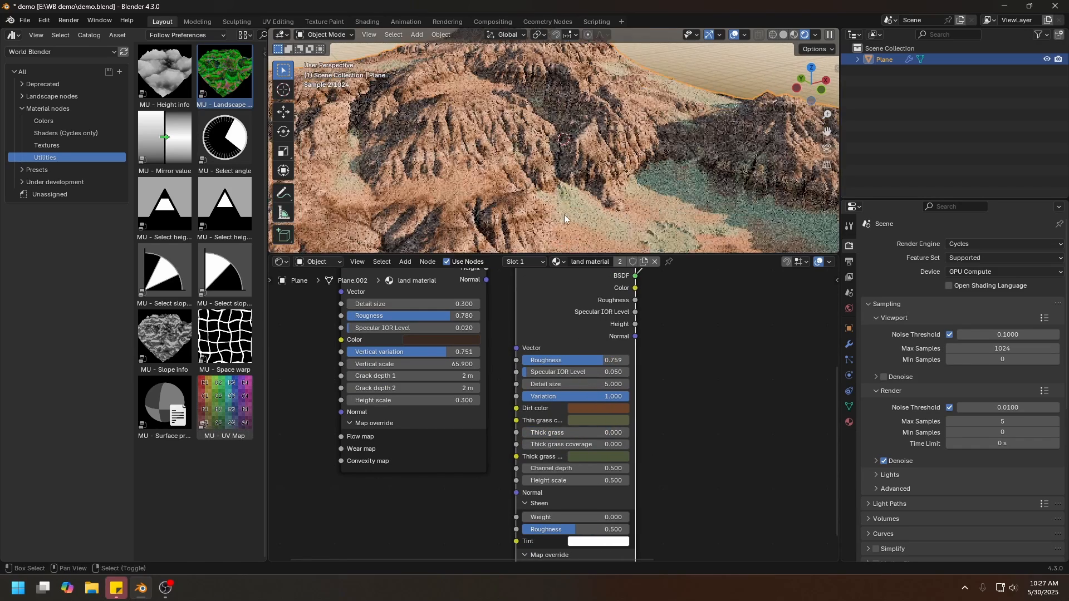
scroll(547, 190, "down", 4)
scroll(515, 186, "up", 3)
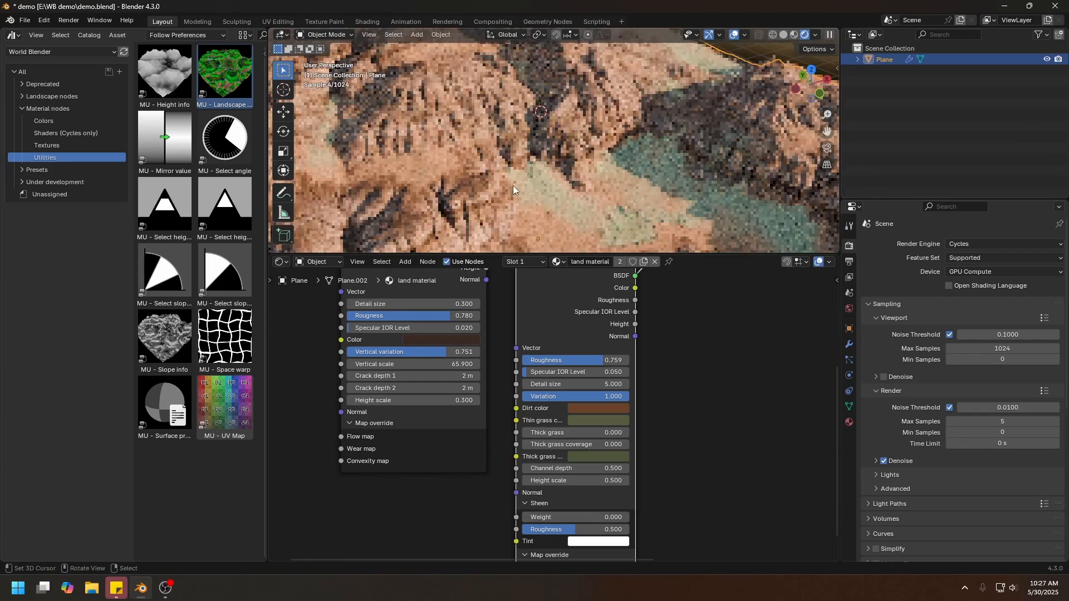
Shift the Quick dirt node's thin grass color from olive to a more saturated, earthy brown.
left_click(597, 418)
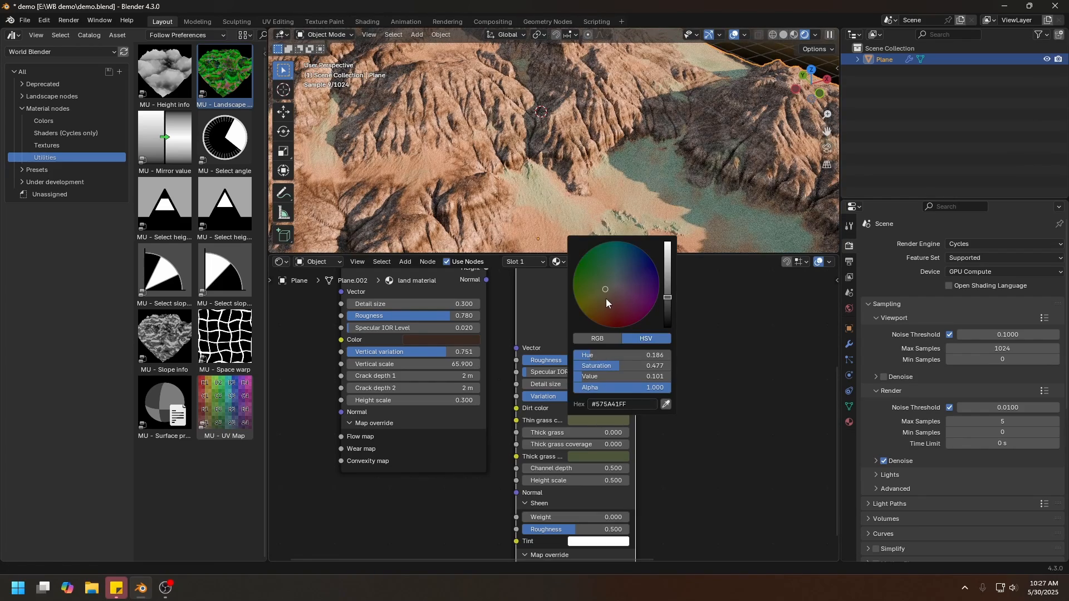
left_click_drag(606, 298, 604, 299)
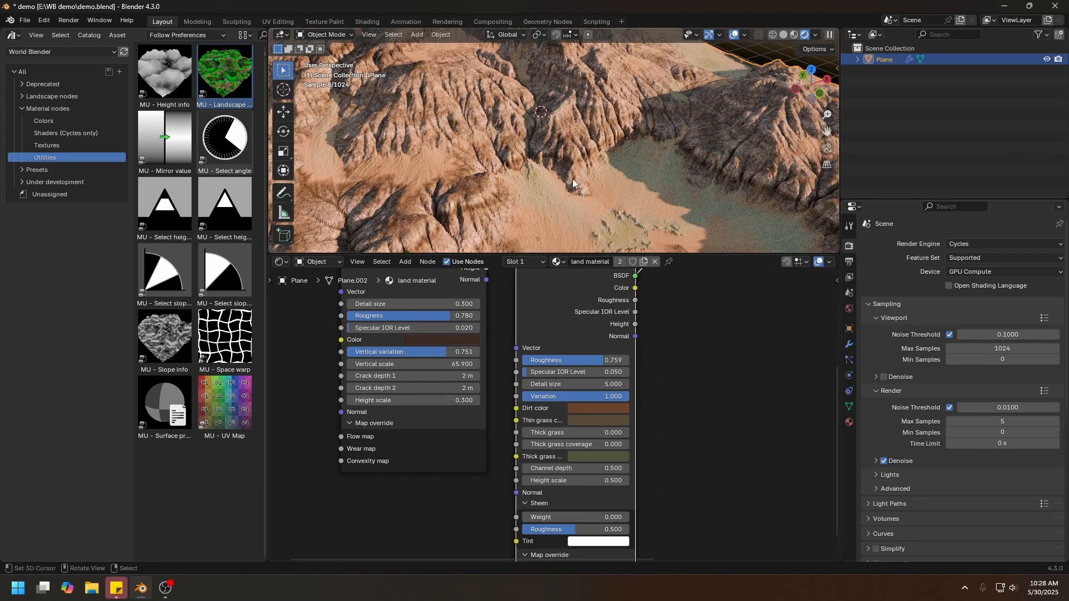
left_click(597, 421)
left_click(605, 303)
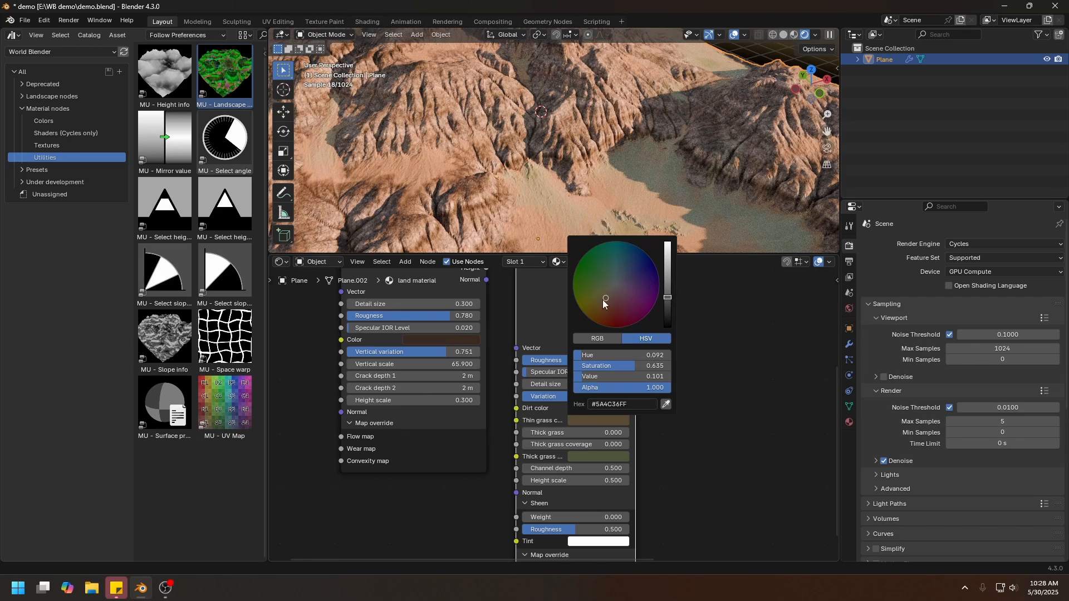
left_click_drag(603, 302, 602, 303)
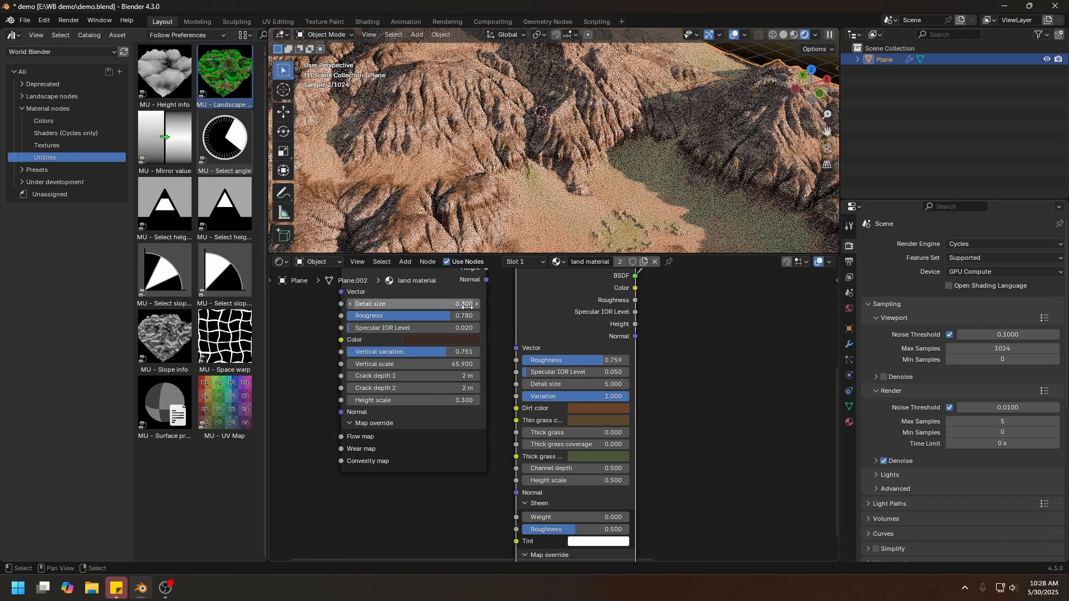
Set the Quick dirt node's thick grass to about 0.594 and its thick grass coverage to about 0.614.
middle_click_drag(497, 202, 530, 112, "shift")
left_click_drag(540, 434, 626, 436)
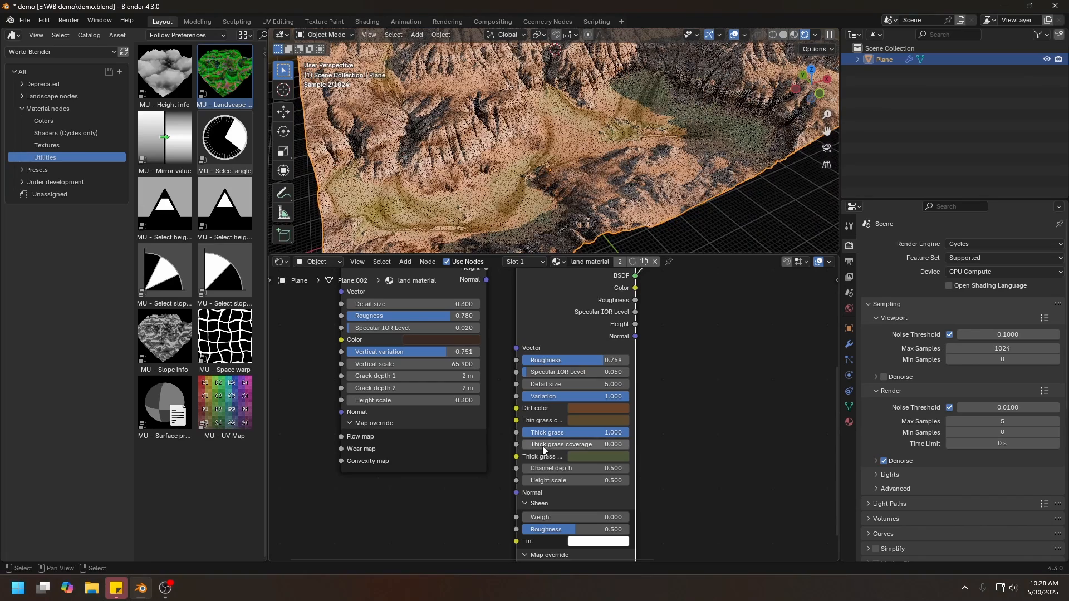
left_click_drag(542, 445, 627, 445)
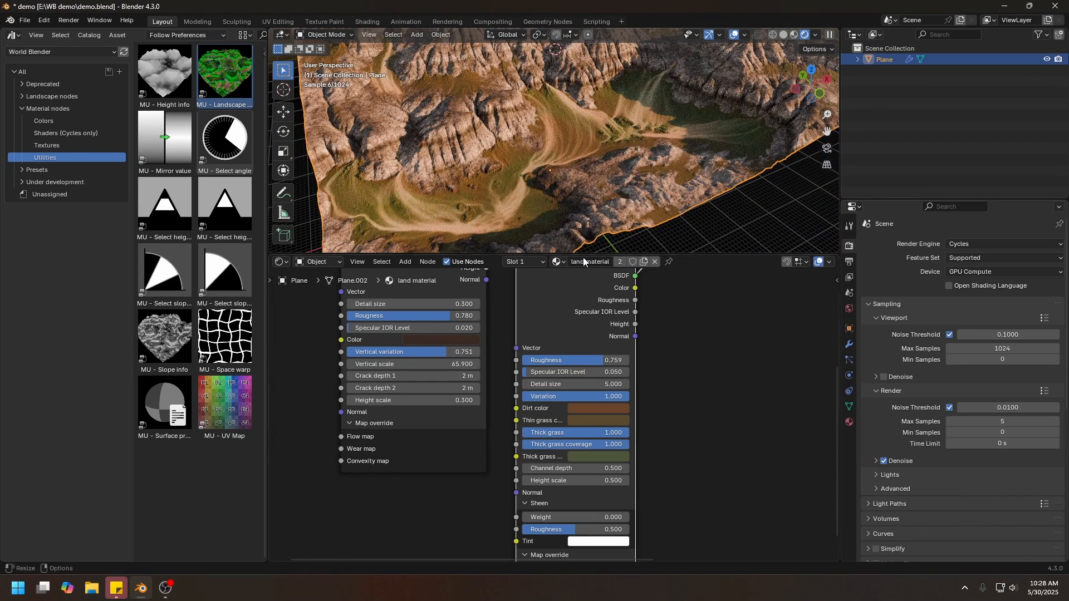
left_click_drag(609, 444, 585, 434)
middle_click_drag(469, 166, 599, 240)
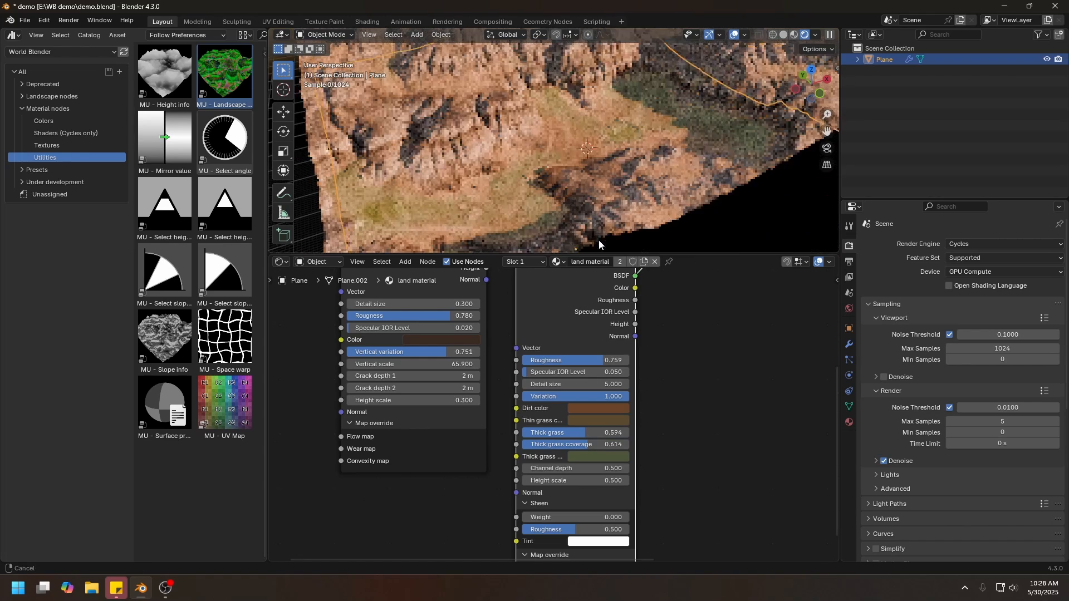